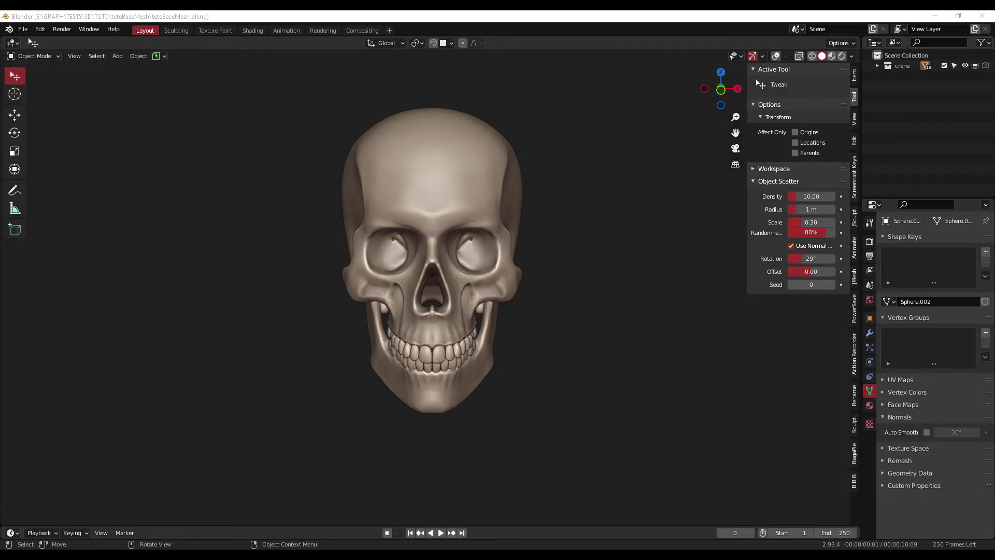
# Step: Look over the head proportions image results in the browser, and examine the skull model from several angles back in Blender
pyautogui.hotkey('alt', 'Tab')
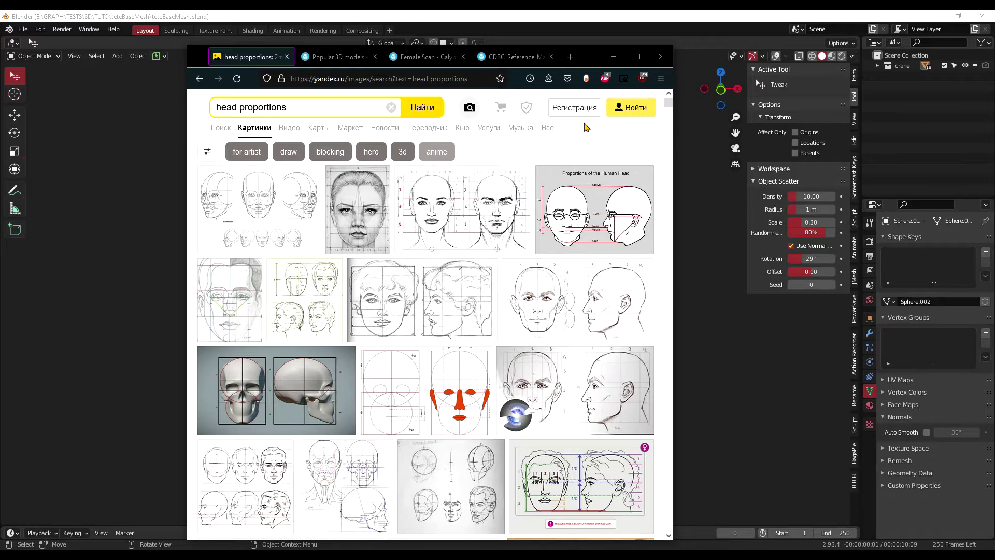
pyautogui.click(613, 56)
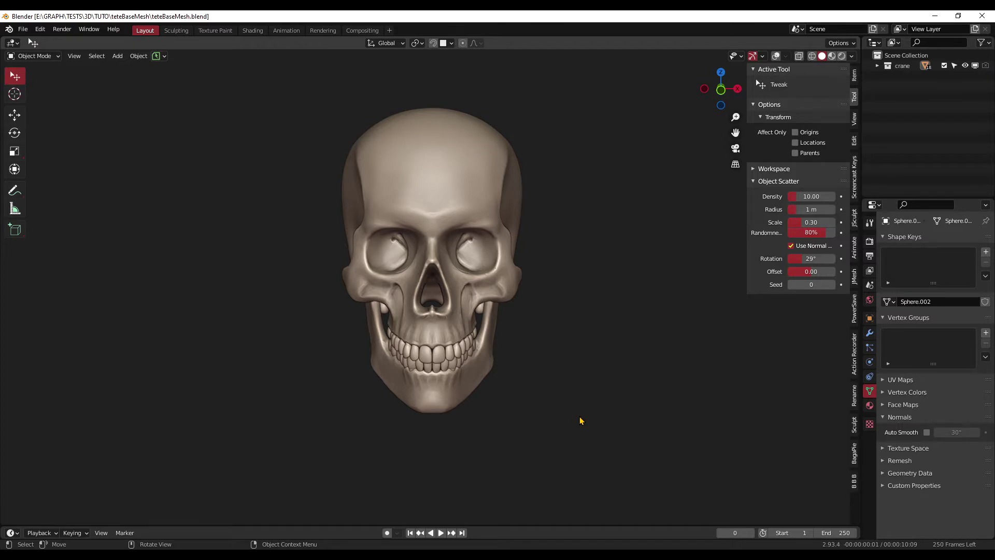
pyautogui.moveTo(580, 420); pyautogui.dragTo(506, 395, button='middle')
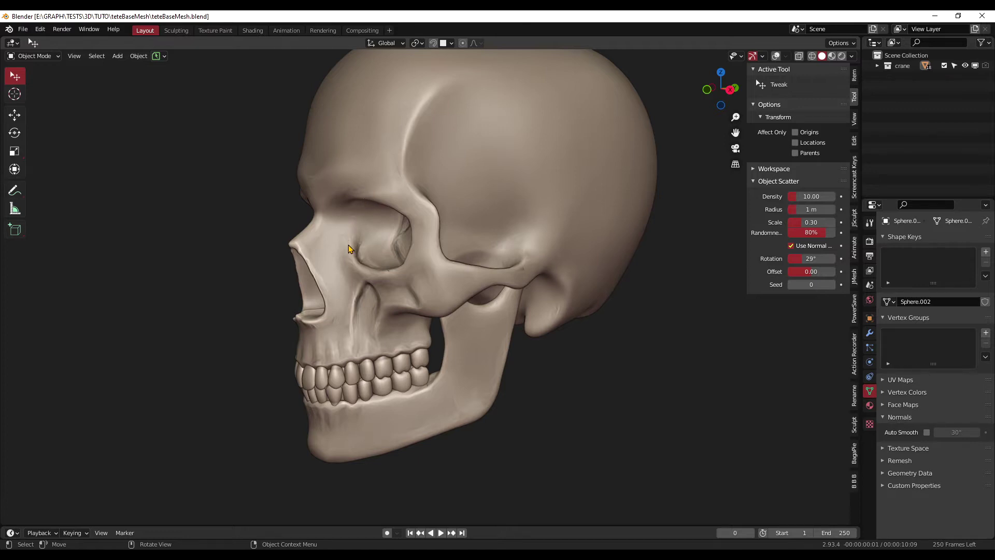
pyautogui.moveTo(465, 323); pyautogui.dragTo(517, 326, button='middle')
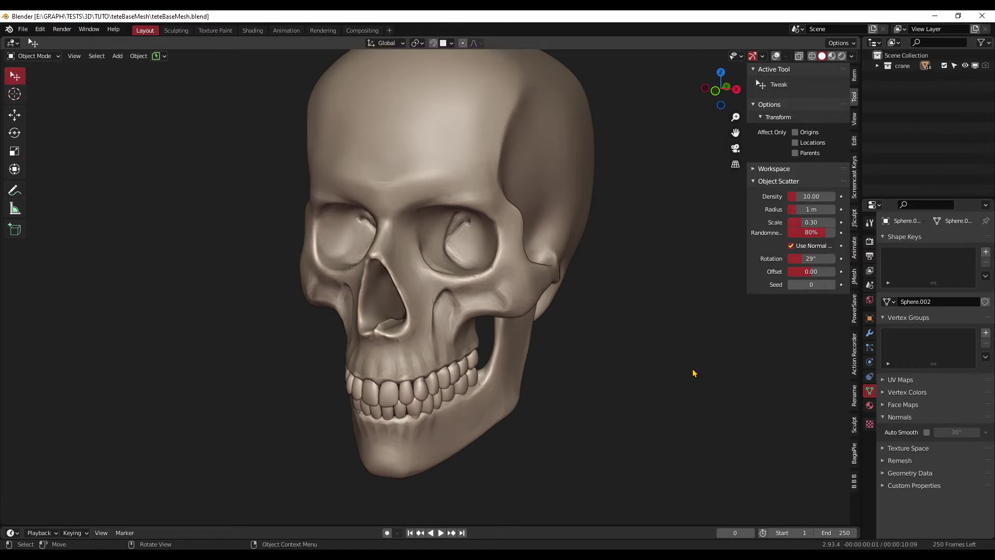
# Step: Add a UV sphere and smooth it by applying a level 3 Catmull-Clark subdivision modifier
pyautogui.hotkey('shift', 'a')
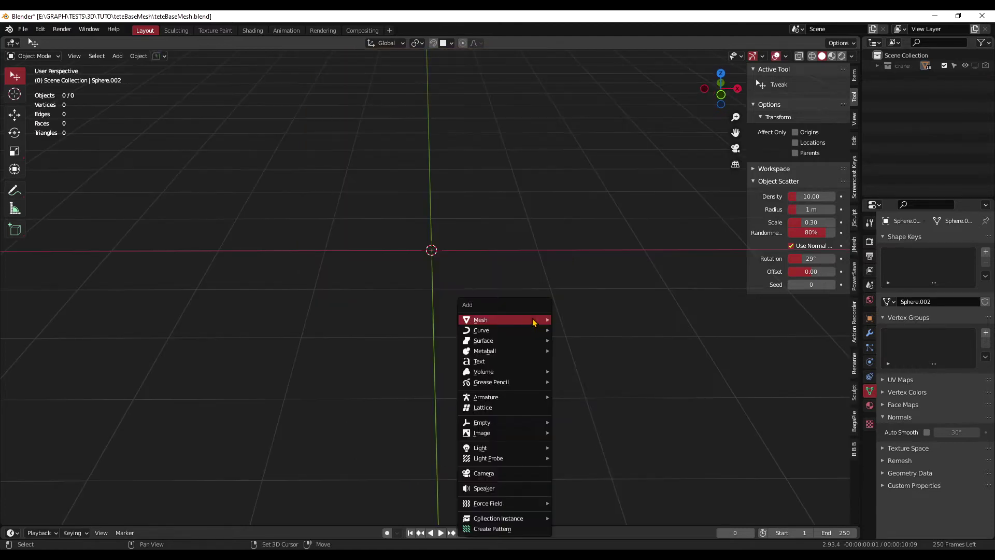
pyautogui.moveTo(533, 319)
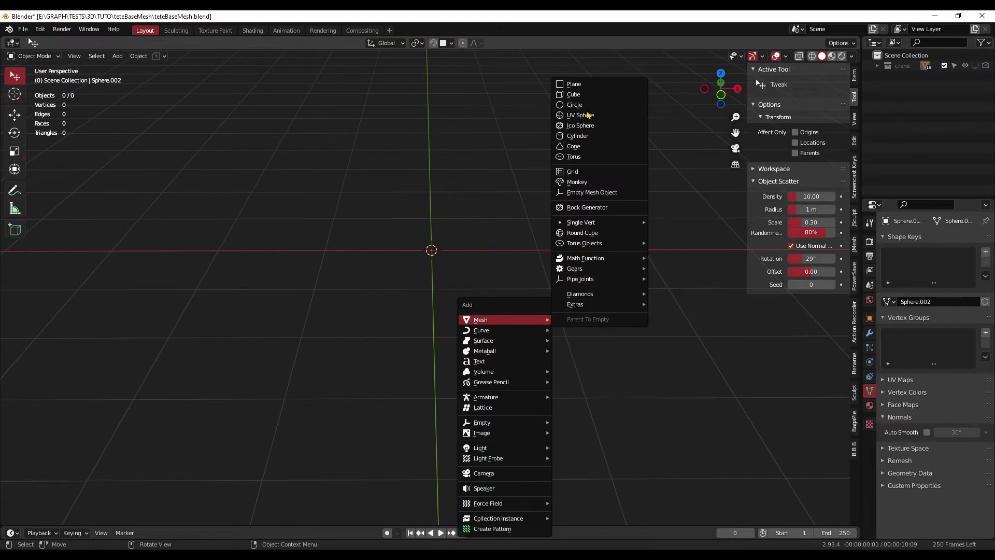
pyautogui.click(580, 115)
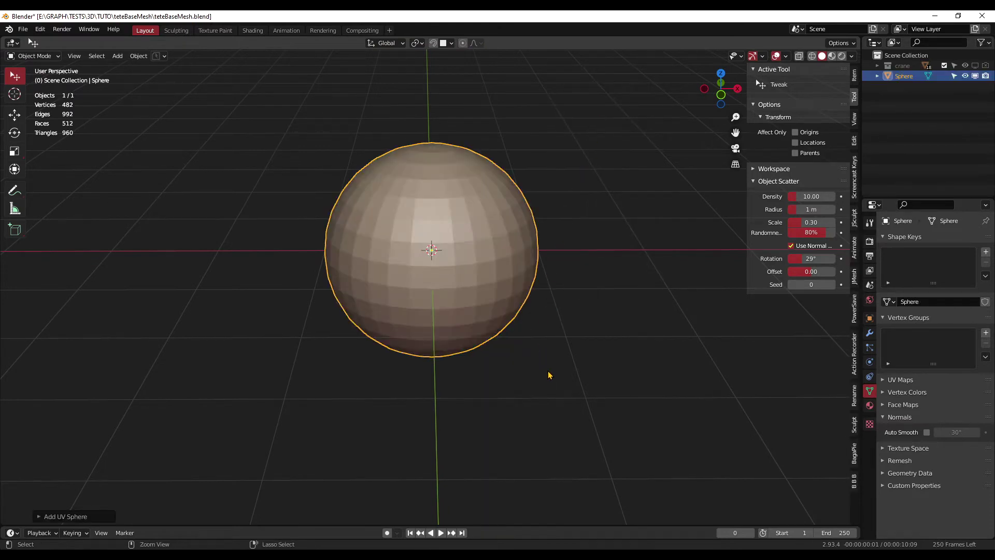
pyautogui.hotkey('ctrl', '3')
pyautogui.click(870, 333)
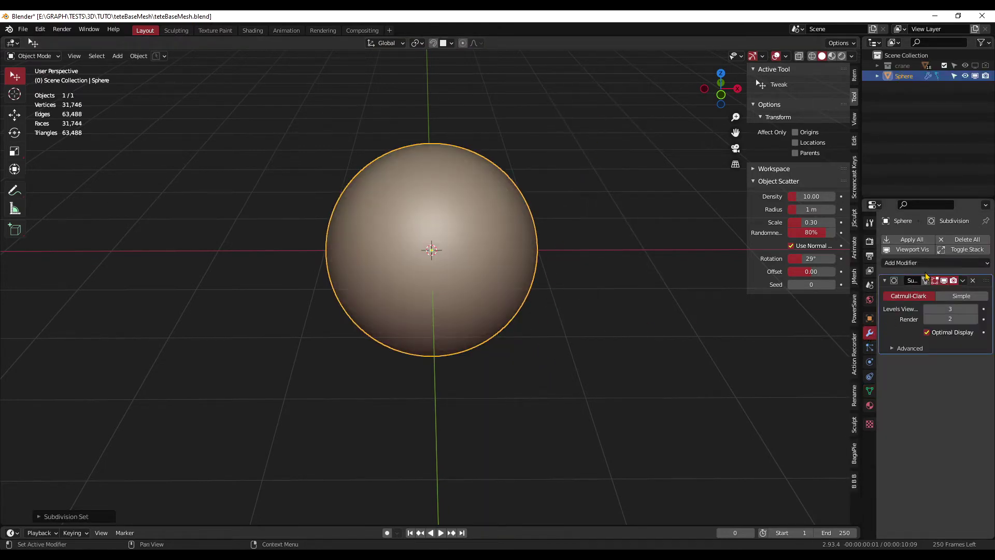
pyautogui.click(962, 280)
pyautogui.click(928, 295)
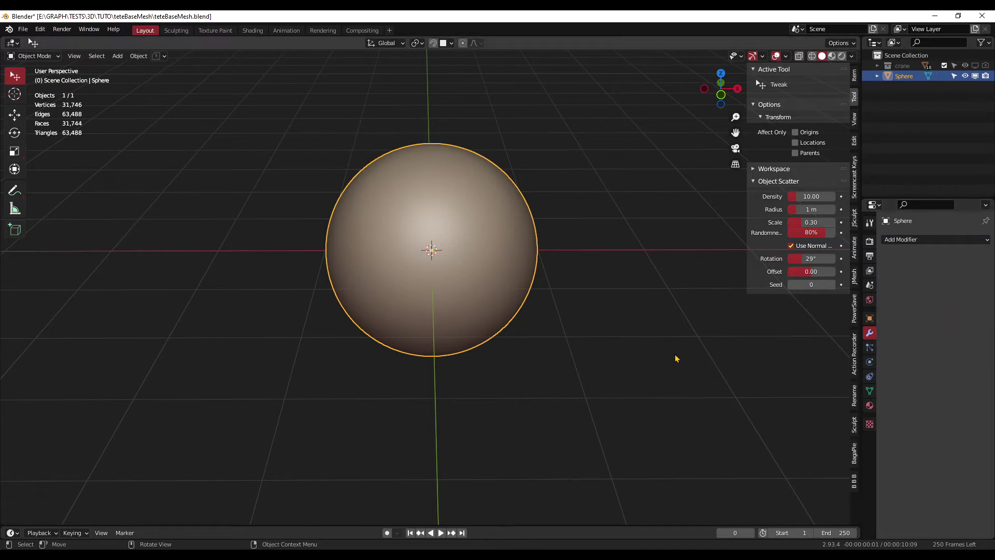
# Step: Open the sphere in the Sculpting workspace, set the remesh voxel size to 0.02 m, and remesh it
pyautogui.hotkey('ctrl', 'pagedown')
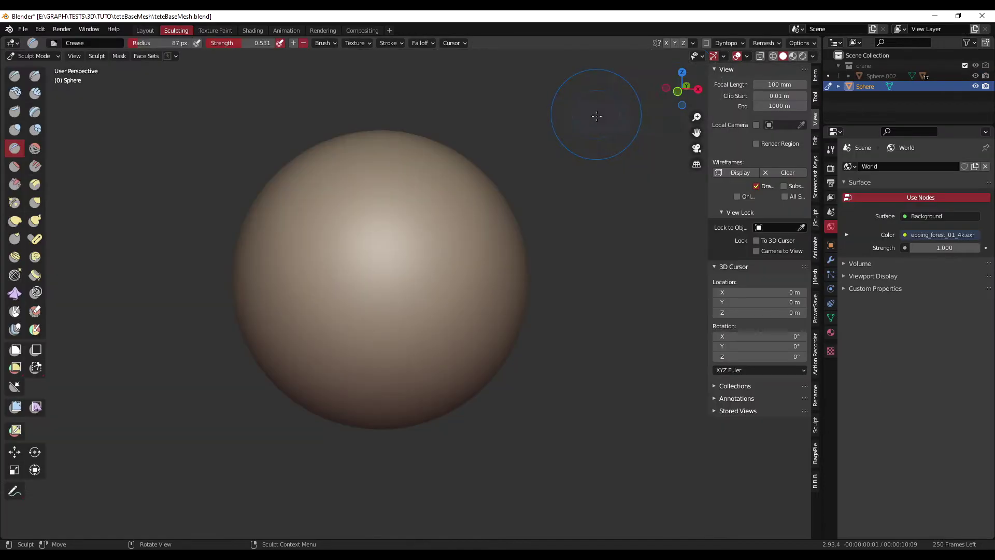
pyautogui.click(765, 45)
pyautogui.click(798, 63)
pyautogui.press('BackSpace')
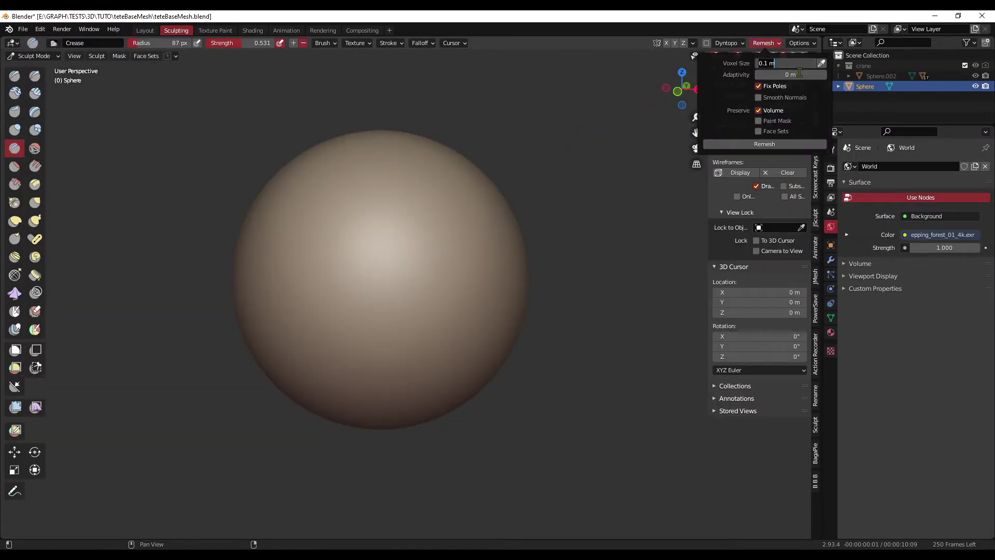
pyautogui.write('.02')
pyautogui.press('Return')
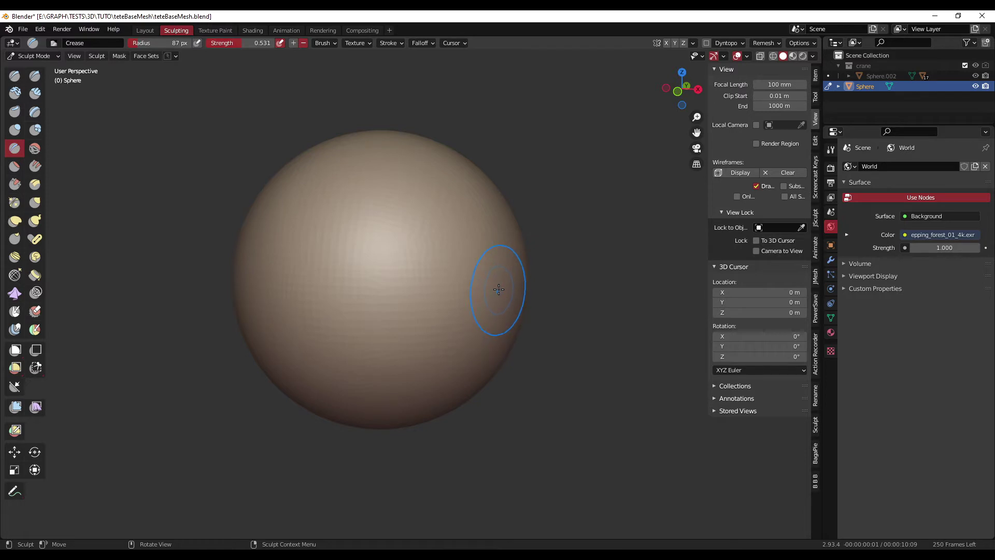
pyautogui.hotkey('ctrl', 'r')
# Step: Turn on X-axis sculpting symmetry, look at the sphere from the right side, and save the file
pyautogui.click(667, 44)
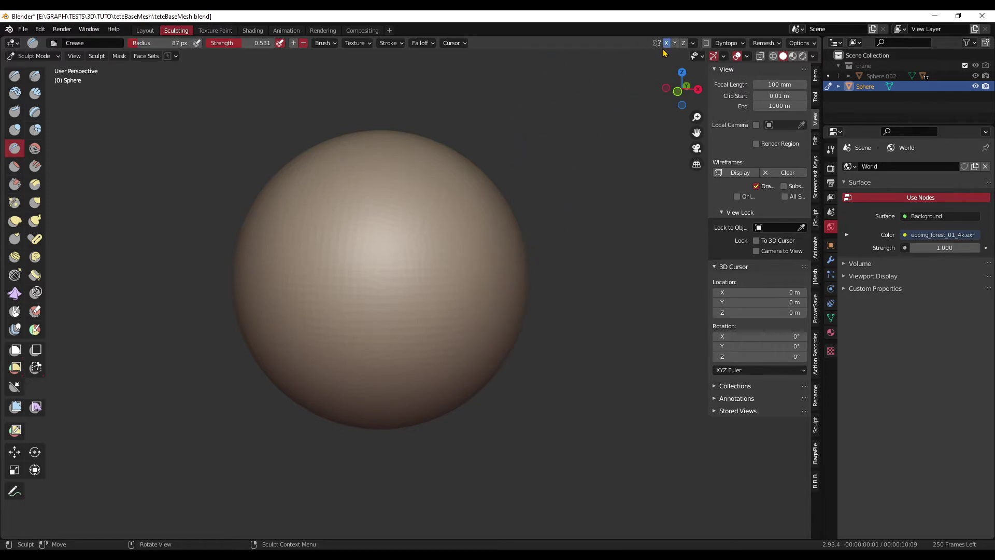
pyautogui.press('KP_3')
pyautogui.hotkey('ctrl', 's')
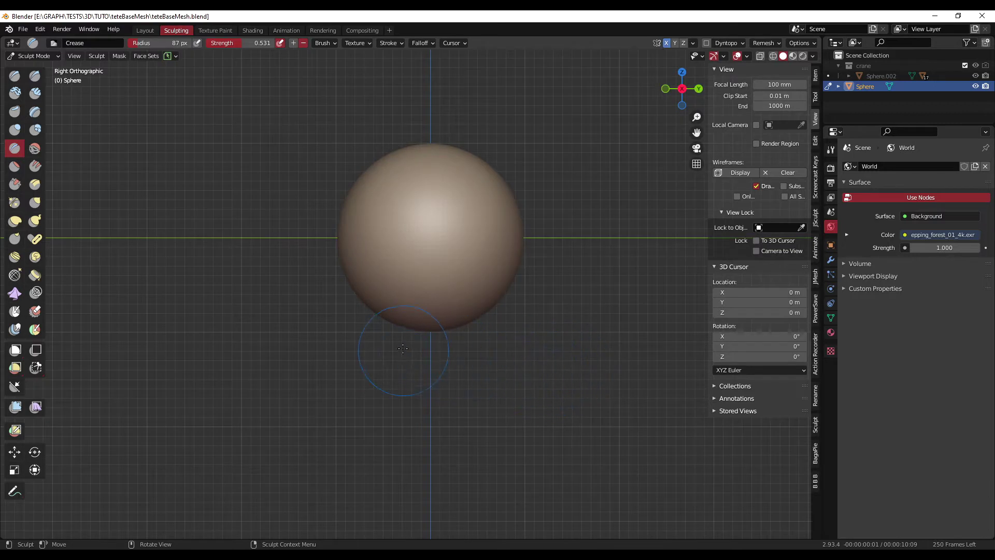
# Step: Pull the sphere's lower front downward into a jaw using Elastic Deform with a 193 px brush radius
pyautogui.click(15, 221)
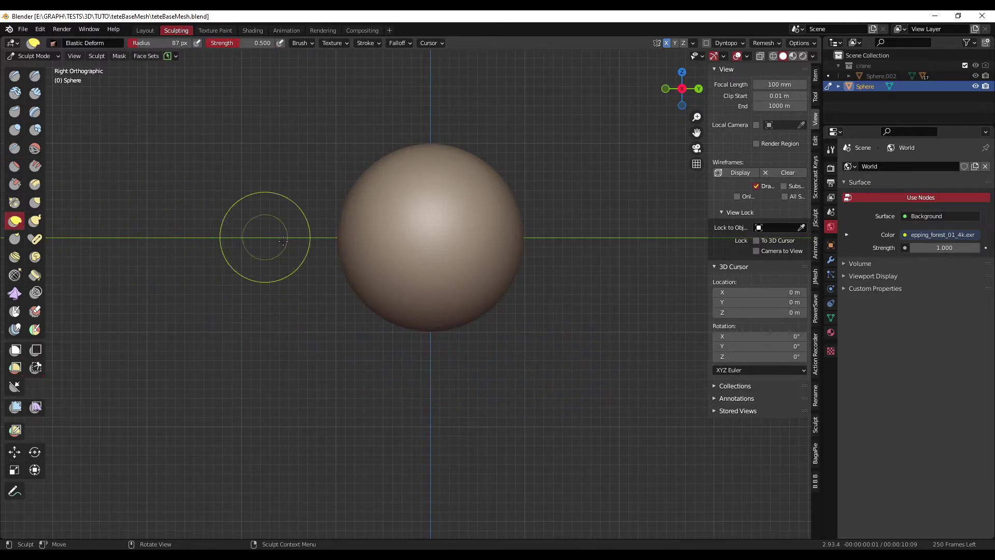
pyautogui.press('f')
pyautogui.click(432, 295)
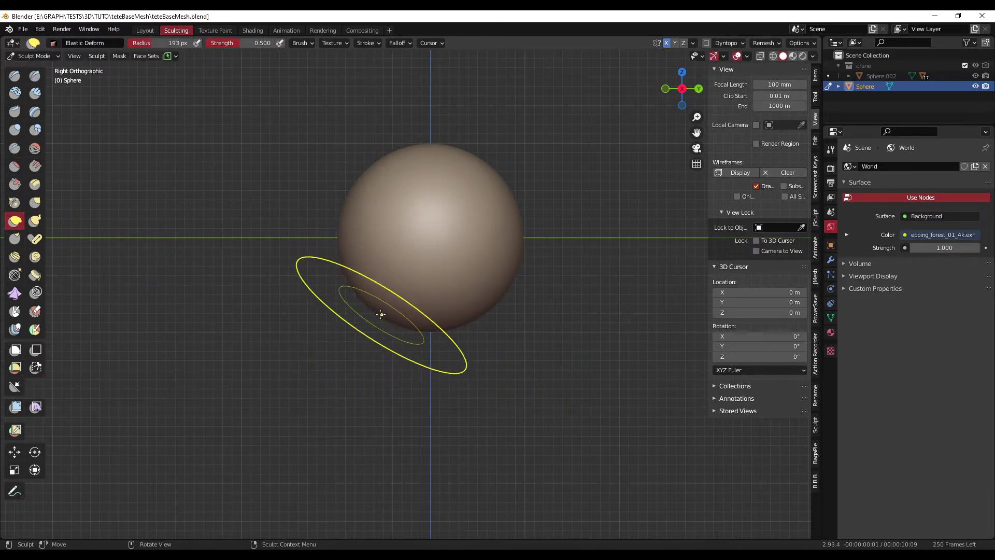
pyautogui.moveTo(370, 310); pyautogui.dragTo(361, 443)
pyautogui.moveTo(371, 351); pyautogui.dragTo(369, 431)
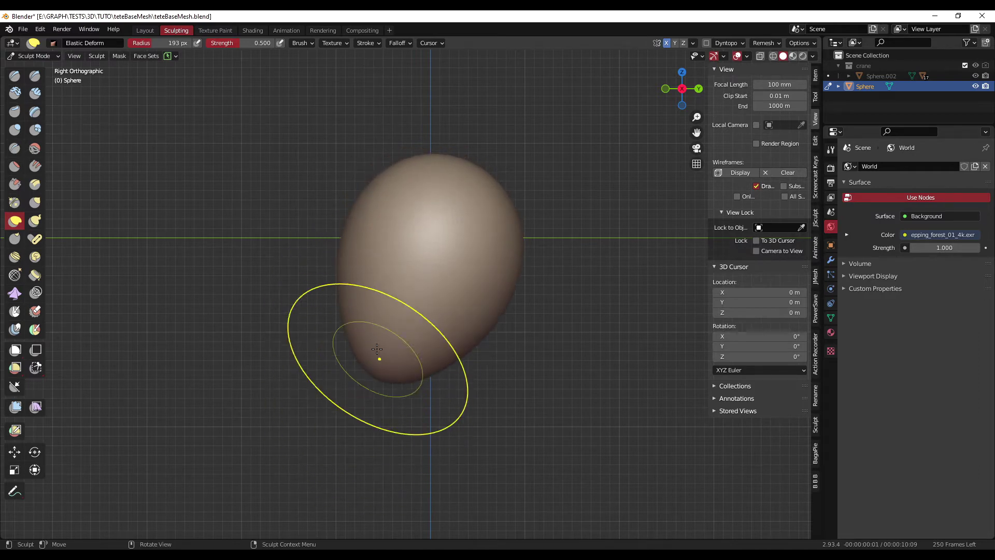
# Step: Reshape the forehead, crown, face front and chin in side profile using Elastic Deform with a 152 px radius
pyautogui.press('f')
pyautogui.click(351, 224)
pyautogui.moveTo(367, 209); pyautogui.dragTo(349, 189)
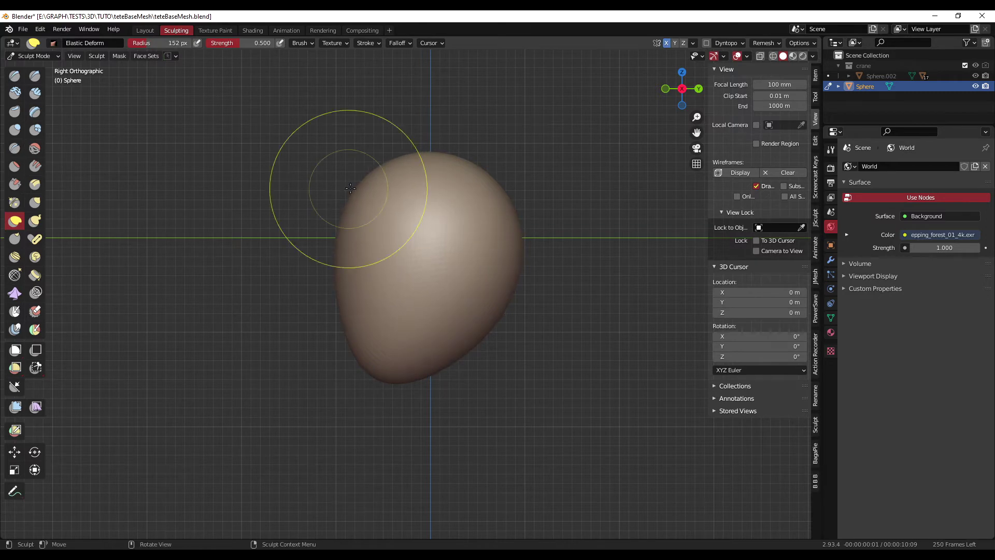
pyautogui.moveTo(434, 179); pyautogui.dragTo(438, 174)
pyautogui.moveTo(355, 262); pyautogui.dragTo(365, 258)
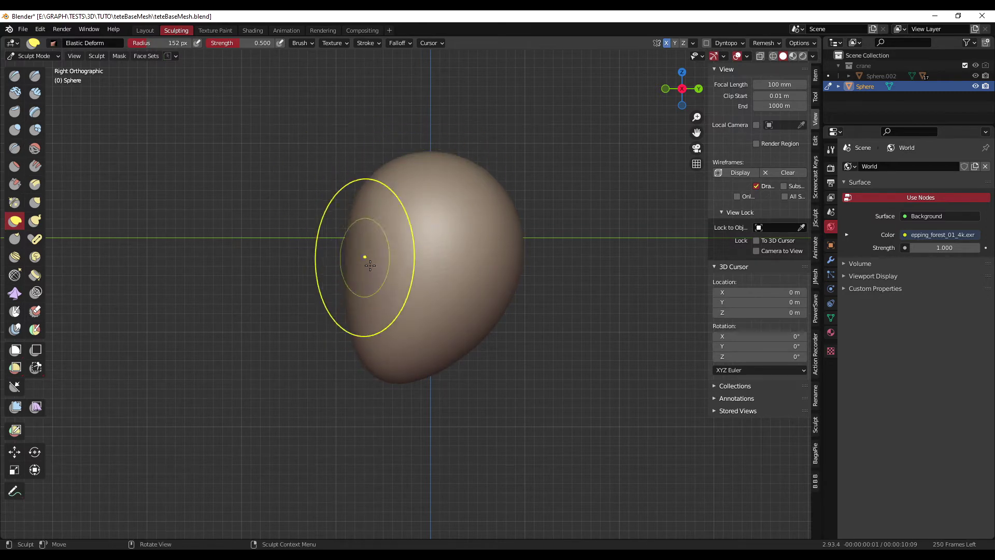
pyautogui.moveTo(389, 382)
pyautogui.mouseDown()
pyautogui.moveTo(373, 344)
pyautogui.moveTo(404, 363)
pyautogui.mouseUp()
# Step: Refine the crown and forehead in profile with a 112 px Elastic Deform brush, and narrow the chin from the front
pyautogui.press('f')
pyautogui.click(361, 360)
pyautogui.moveTo(402, 164); pyautogui.dragTo(405, 173)
pyautogui.moveTo(360, 190); pyautogui.dragTo(422, 178)
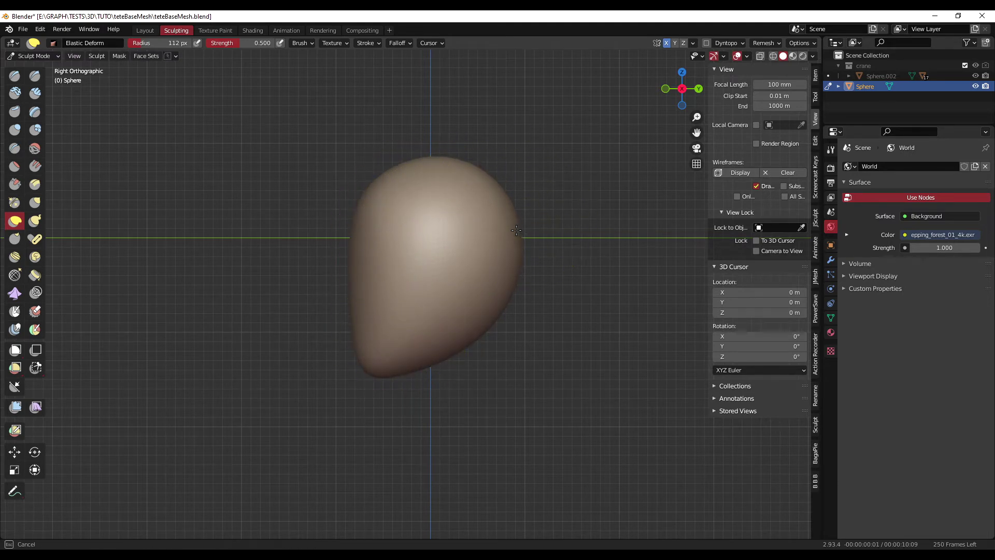
pyautogui.press('KP_1')
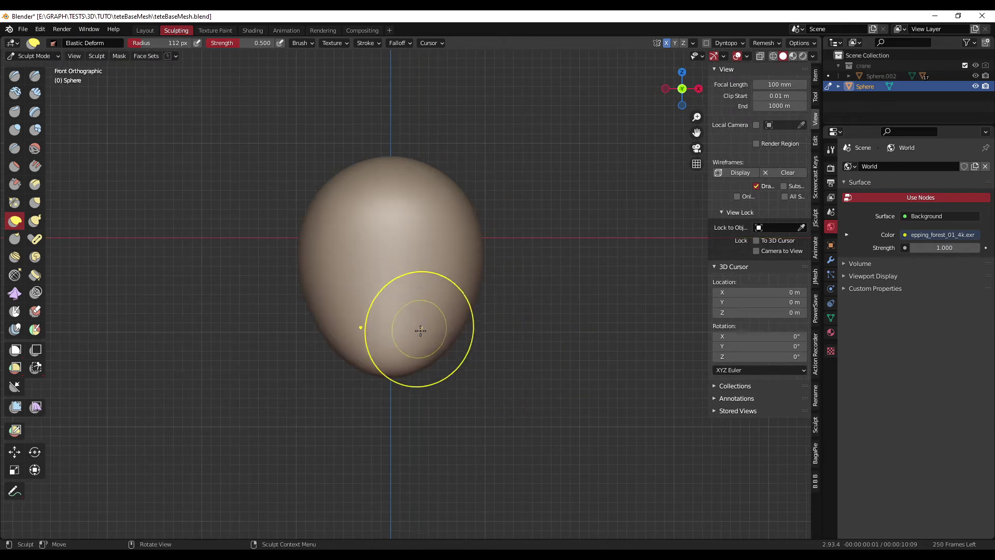
pyautogui.moveTo(433, 361); pyautogui.dragTo(385, 362)
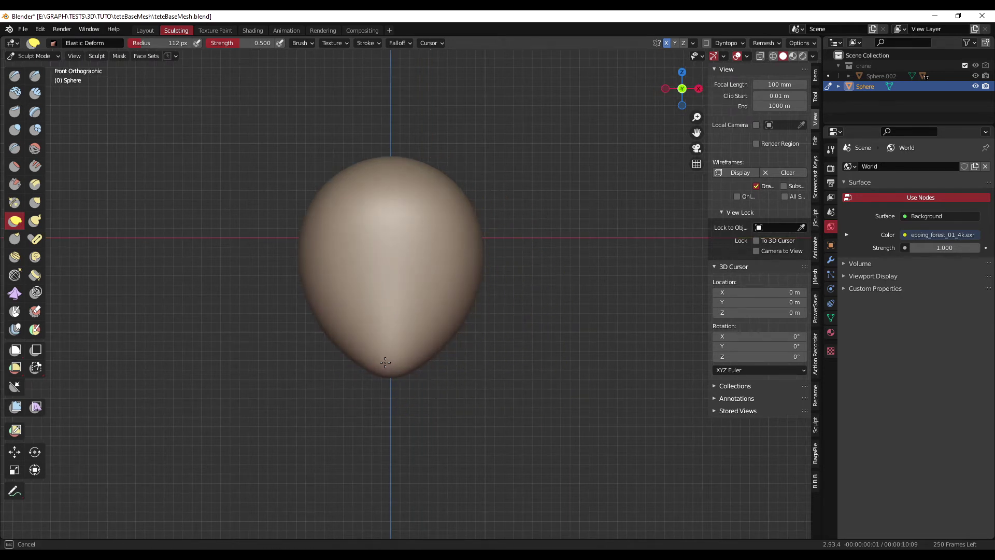
# Step: Cut both sides of the head flat with a symmetrical Box Trim in Difference mode from the front view
pyautogui.click(35, 367)
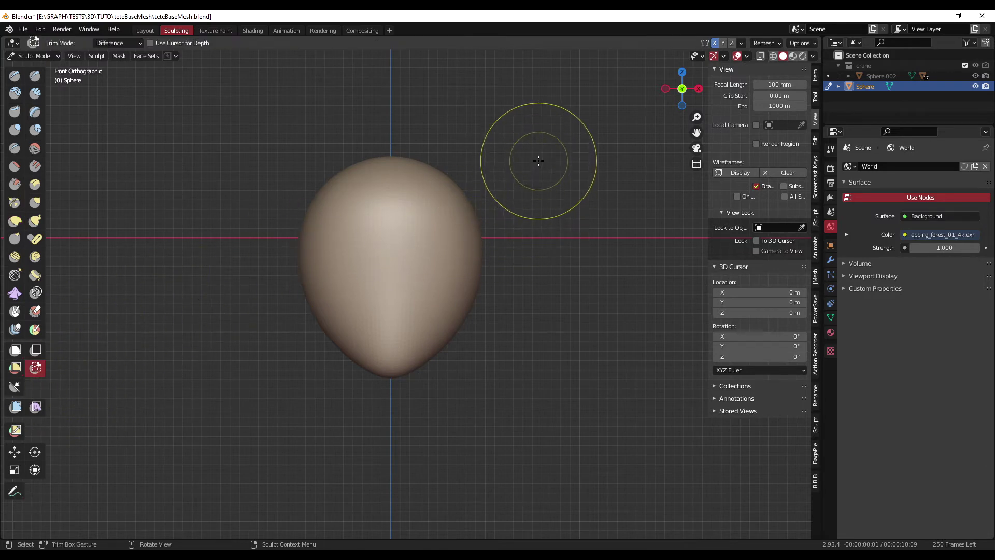
pyautogui.moveTo(539, 161); pyautogui.dragTo(459, 438)
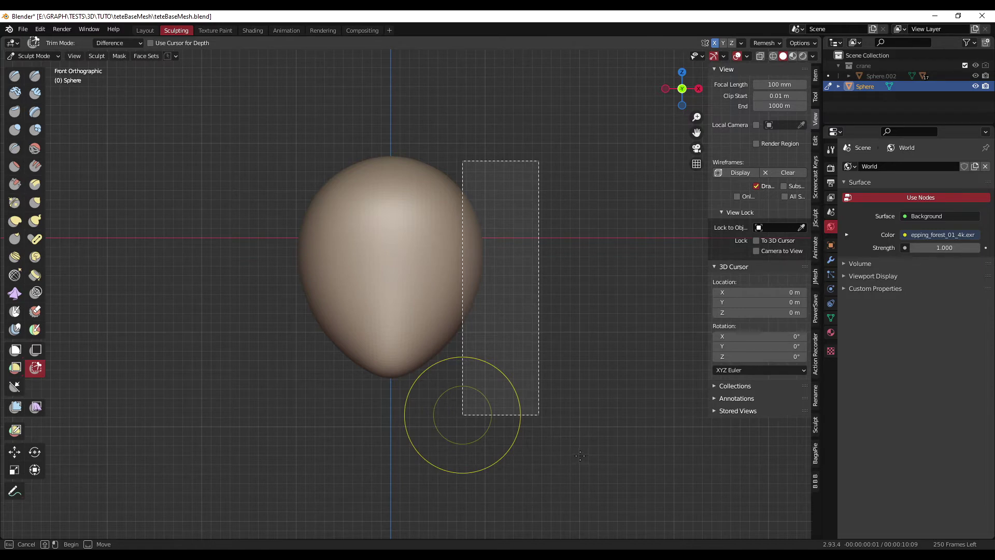
pyautogui.moveTo(579, 457); pyautogui.dragTo(566, 456)
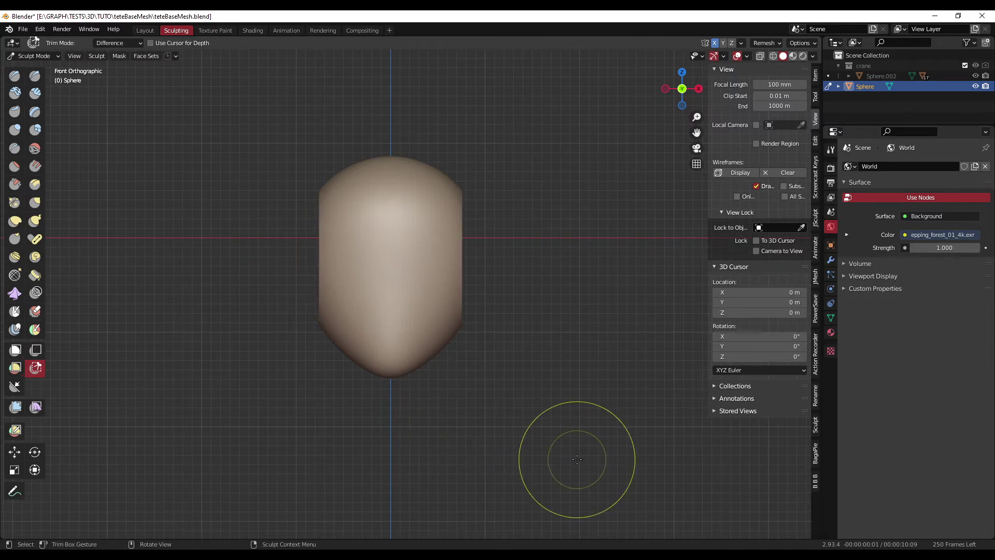
pyautogui.moveTo(566, 455); pyautogui.dragTo(506, 407, button='middle')
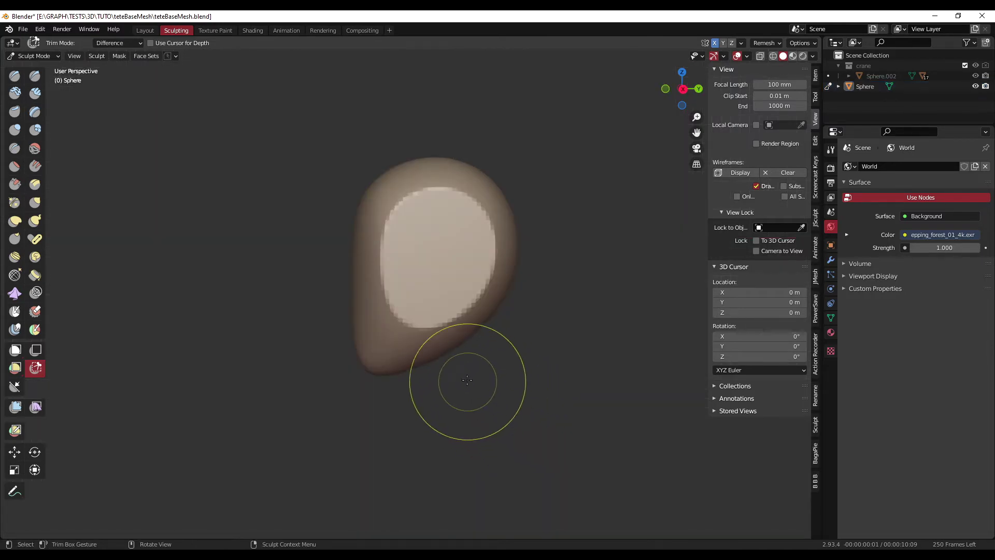
# Step: Deform the lower edge of the flat side plane and the jaw behind it using Elastic Deform with a 71 px radius
pyautogui.click(14, 220)
pyautogui.moveTo(440, 328)
pyautogui.mouseDown()
pyautogui.moveTo(454, 322)
pyautogui.moveTo(437, 337)
pyautogui.moveTo(454, 306)
pyautogui.moveTo(422, 304)
pyautogui.moveTo(466, 305)
pyautogui.mouseUp()
pyautogui.moveTo(466, 305)
pyautogui.mouseDown()
pyautogui.moveTo(433, 306)
pyautogui.moveTo(470, 310)
pyautogui.mouseUp()
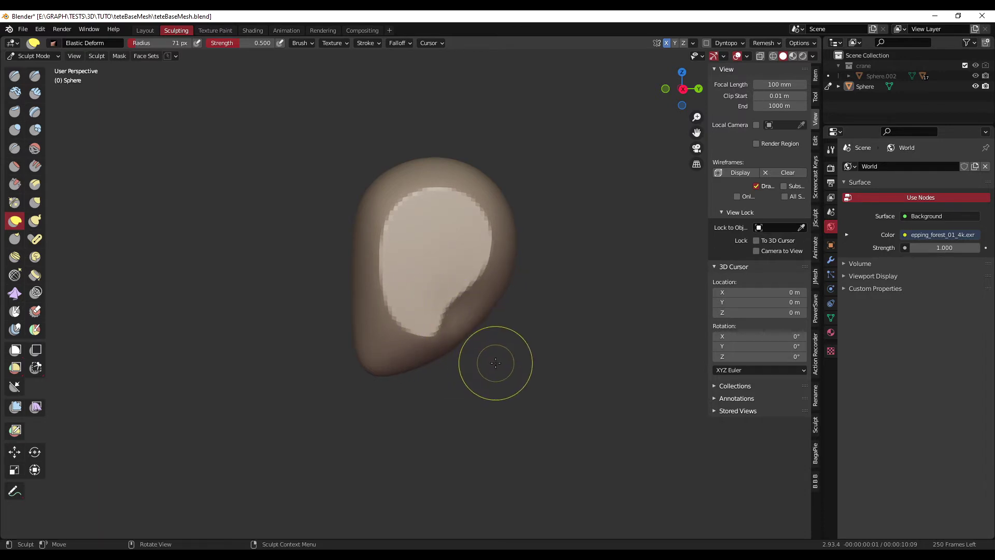
pyautogui.moveTo(495, 361)
pyautogui.mouseDown(button='middle')
pyautogui.moveTo(559, 382)
pyautogui.moveTo(480, 362)
pyautogui.mouseUp(button='middle')
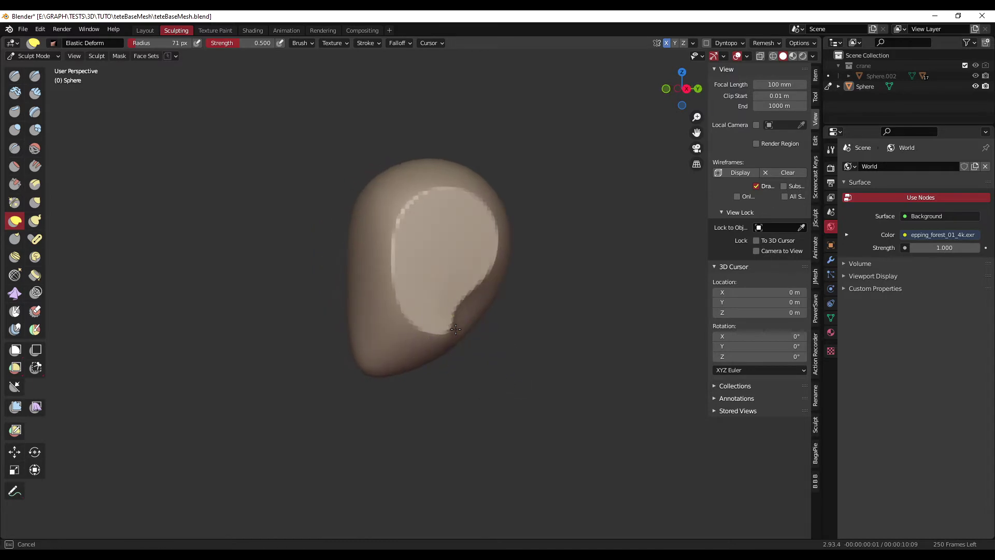
pyautogui.moveTo(448, 324)
pyautogui.mouseDown(button='middle')
pyautogui.moveTo(549, 354)
pyautogui.moveTo(456, 317)
pyautogui.mouseUp(button='middle')
pyautogui.moveTo(453, 315)
pyautogui.mouseDown()
pyautogui.moveTo(429, 332)
pyautogui.moveTo(432, 316)
pyautogui.moveTo(414, 335)
pyautogui.moveTo(438, 306)
pyautogui.moveTo(426, 322)
pyautogui.moveTo(438, 328)
pyautogui.mouseUp()
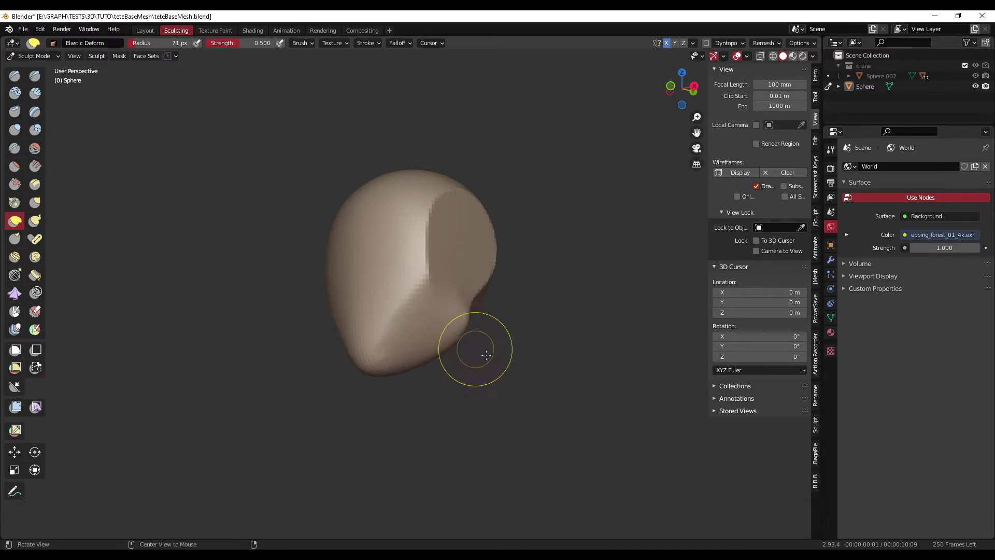
# Step: Annotate the head in side view with lines at the crown and chin and a face cut line from mid-height to the chin
pyautogui.moveTo(473, 351)
pyautogui.mouseDown(button='middle')
pyautogui.moveTo(564, 383)
pyautogui.moveTo(540, 381)
pyautogui.mouseUp(button='middle')
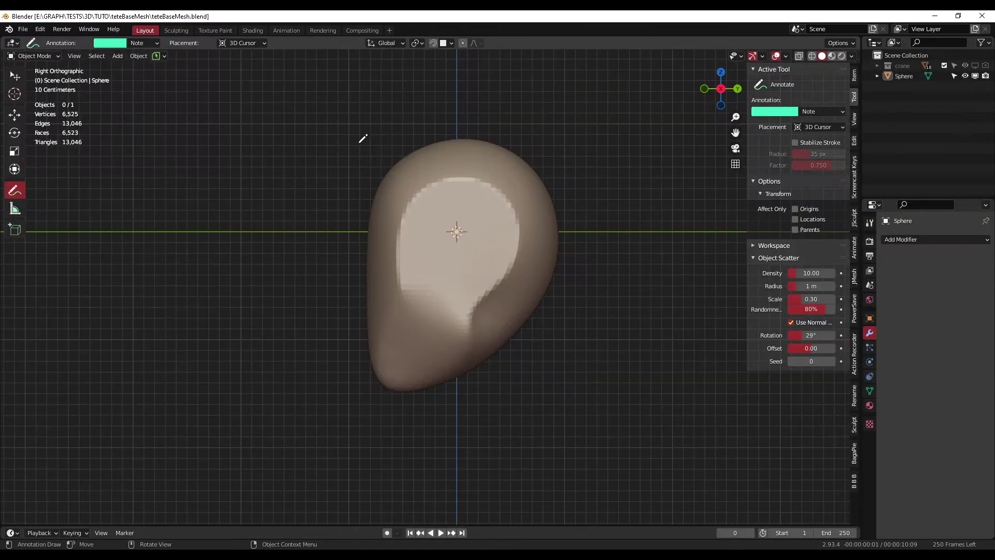
pyautogui.moveTo(361, 144); pyautogui.dragTo(518, 139)
pyautogui.moveTo(369, 391); pyautogui.dragTo(458, 388)
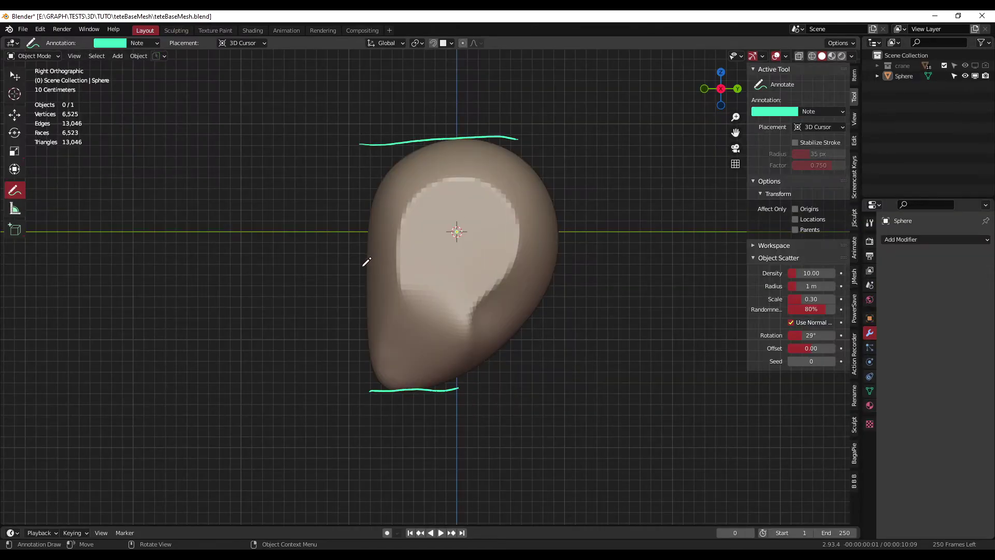
pyautogui.moveTo(360, 268)
pyautogui.mouseDown()
pyautogui.moveTo(385, 266)
pyautogui.moveTo(378, 389)
pyautogui.mouseUp()
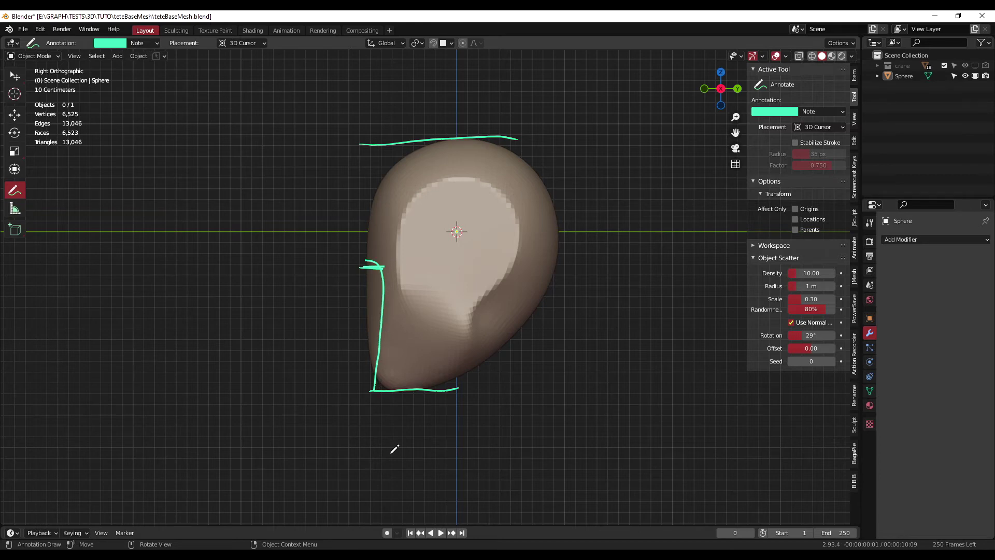
# Step: Return to sculpting, cut away the front of the lower face along the annotation with Lasso Trim, and remesh the head
pyautogui.hotkey('ctrl', 'pagedown')
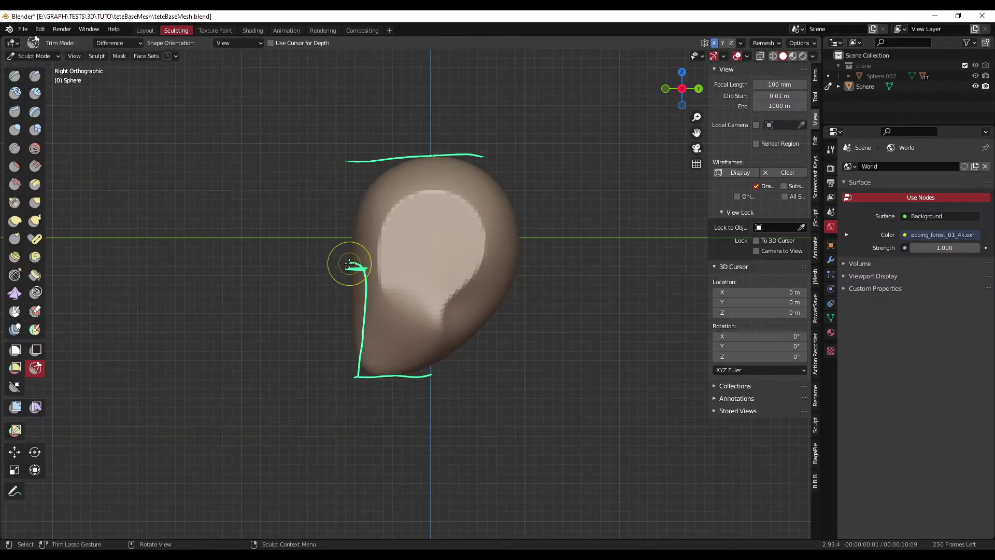
pyautogui.moveTo(363, 269)
pyautogui.mouseDown()
pyautogui.moveTo(352, 388)
pyautogui.moveTo(330, 275)
pyautogui.mouseUp()
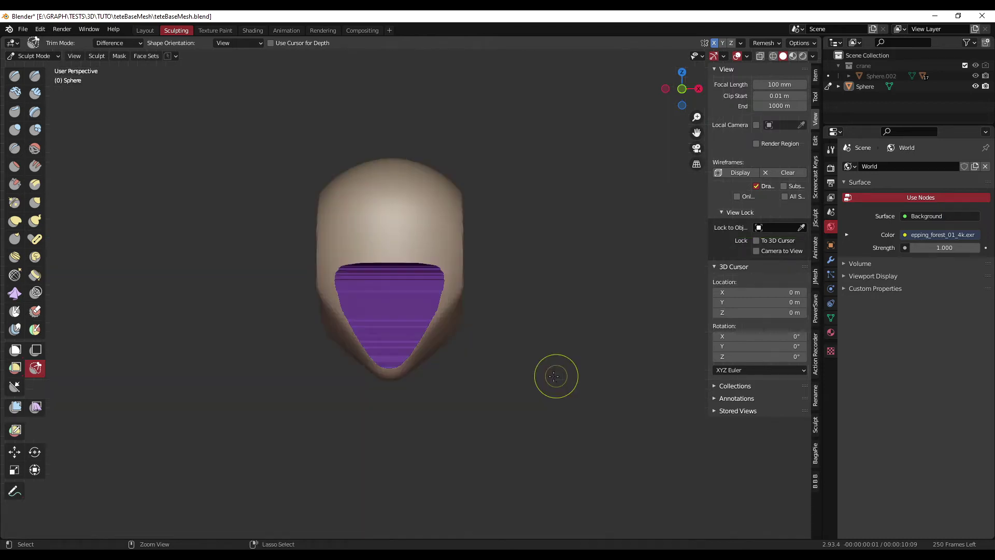
pyautogui.hotkey('ctrl', 'r')
pyautogui.moveTo(567, 375); pyautogui.dragTo(583, 379, button='middle')
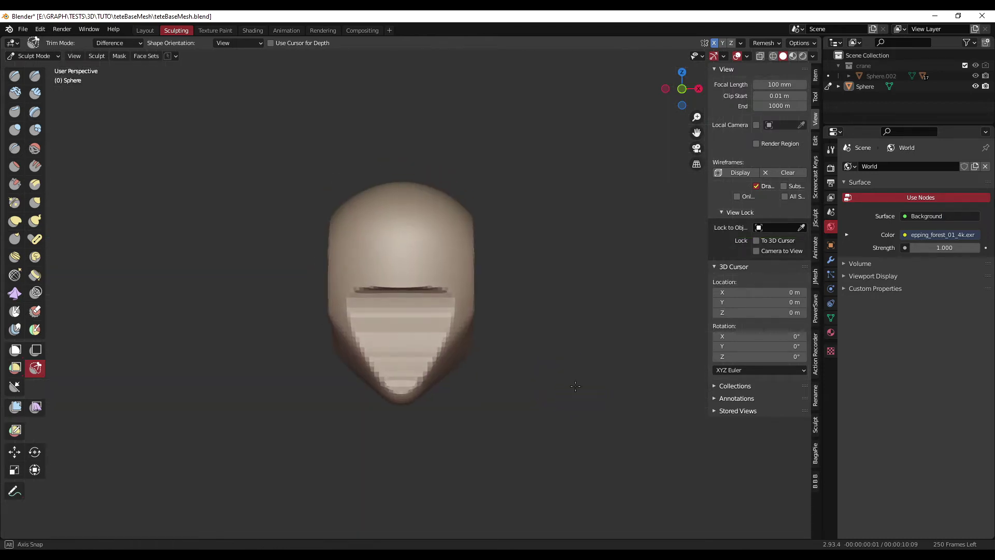
# Step: Reshape the brow ledge from the front with Elastic Deform at 45 px radius, and remesh the head with a 0.03 m voxel size
pyautogui.press('KP_1')
pyautogui.moveTo(451, 279)
pyautogui.mouseDown()
pyautogui.moveTo(451, 269)
pyautogui.moveTo(462, 294)
pyautogui.mouseUp()
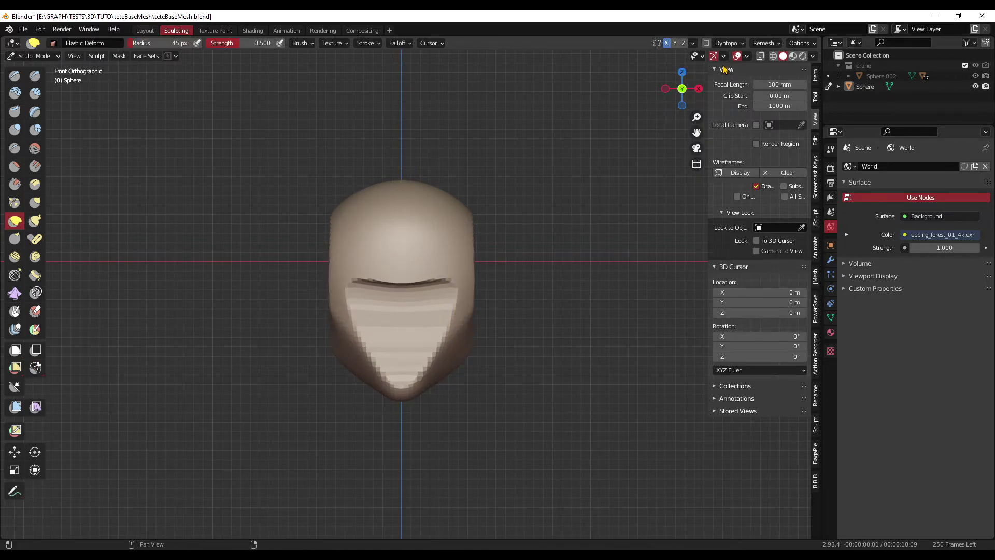
pyautogui.click(765, 43)
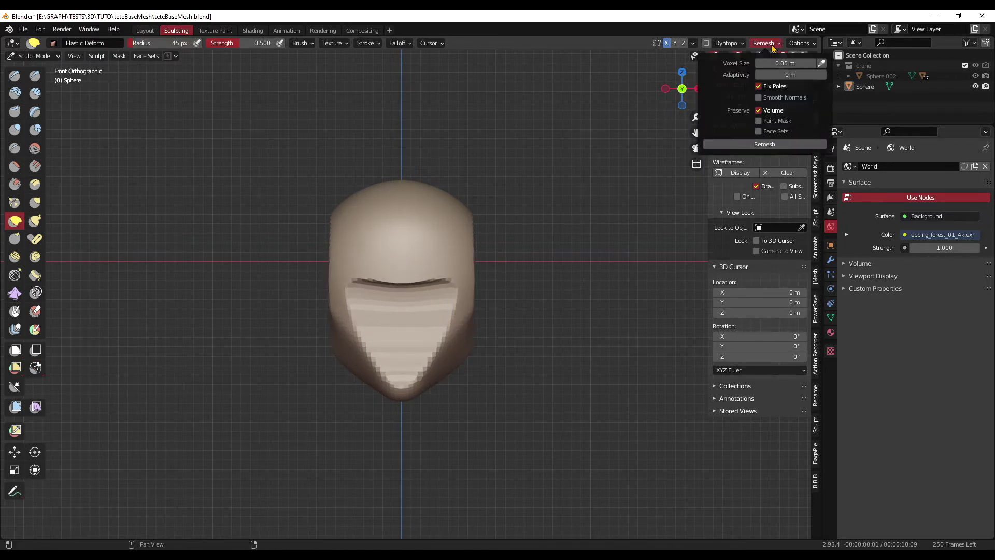
pyautogui.click(785, 63)
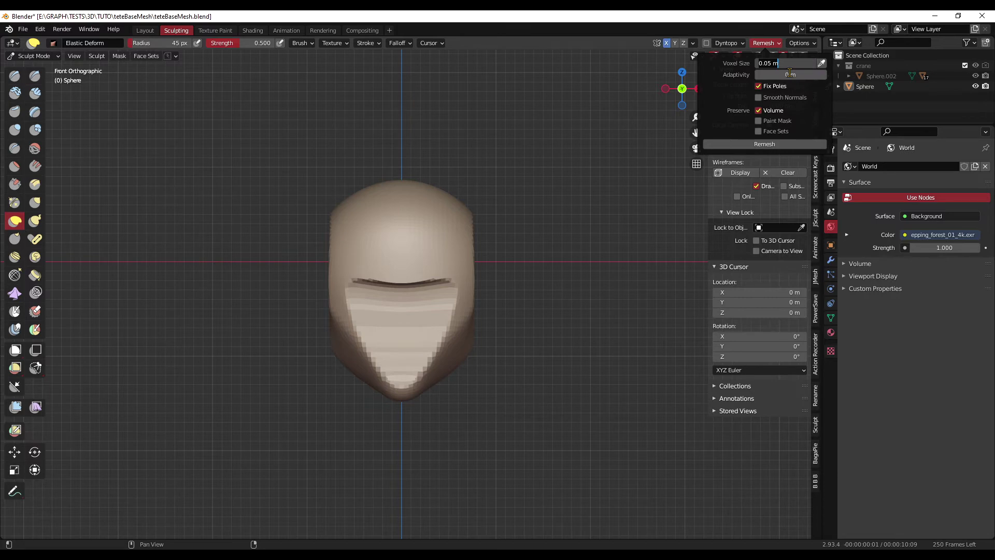
pyautogui.press('BackSpace')
pyautogui.press('BackSpace')
pyautogui.press('BackSpace')
pyautogui.press('BackSpace')
pyautogui.press('BackSpace')
pyautogui.press('BackSpace')
pyautogui.write('.03')
pyautogui.press('Return')
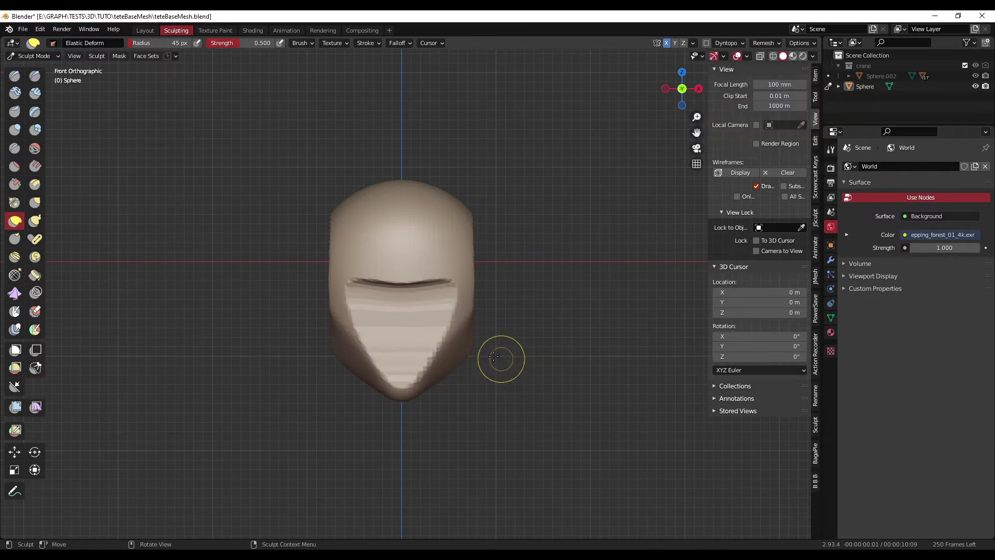
# Step: Carve the closed eye shapes with the Crease brush at 15 px radius and the cheek folds around the muzzle at 25 px
pyautogui.hotkey('shift', 'c')
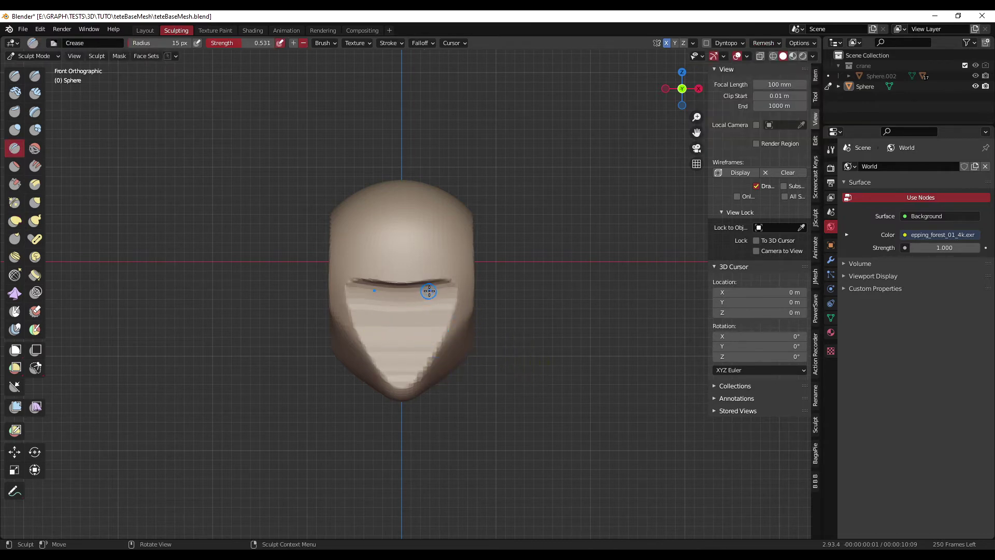
pyautogui.moveTo(423, 295); pyautogui.dragTo(455, 294)
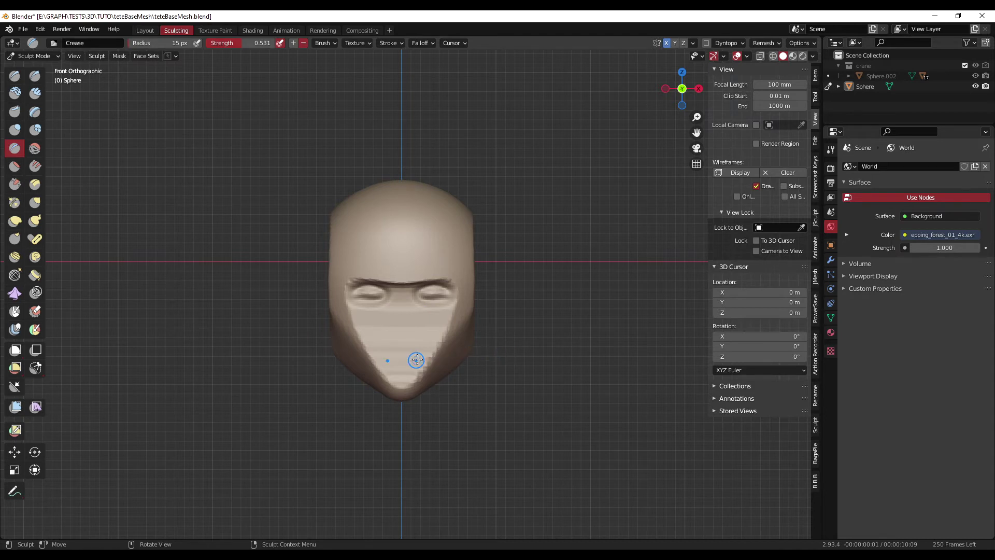
pyautogui.press('f')
pyautogui.click(440, 332)
pyautogui.moveTo(418, 326); pyautogui.dragTo(436, 341)
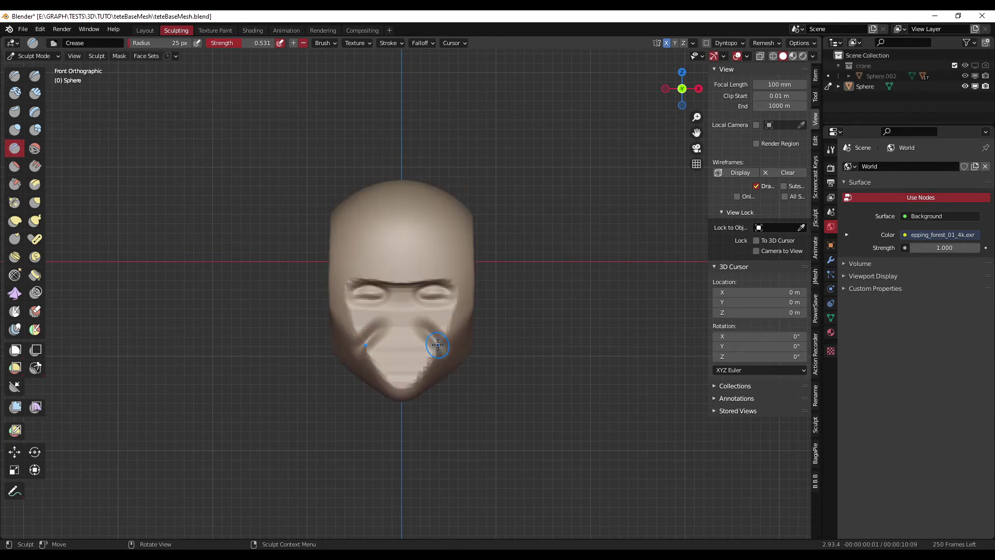
pyautogui.moveTo(434, 343)
pyautogui.mouseDown()
pyautogui.moveTo(452, 354)
pyautogui.moveTo(444, 344)
pyautogui.moveTo(389, 355)
pyautogui.moveTo(403, 381)
pyautogui.moveTo(402, 367)
pyautogui.mouseUp()
# Step: Build up the rounded mouth and muzzle volume between the cheek folds with the Clay brush at 36 px radius
pyautogui.press('c')
pyautogui.moveTo(401, 367)
pyautogui.mouseDown()
pyautogui.moveTo(402, 326)
pyautogui.moveTo(407, 366)
pyautogui.moveTo(380, 362)
pyautogui.mouseUp()
pyautogui.moveTo(380, 361); pyautogui.dragTo(448, 370, button='middle')
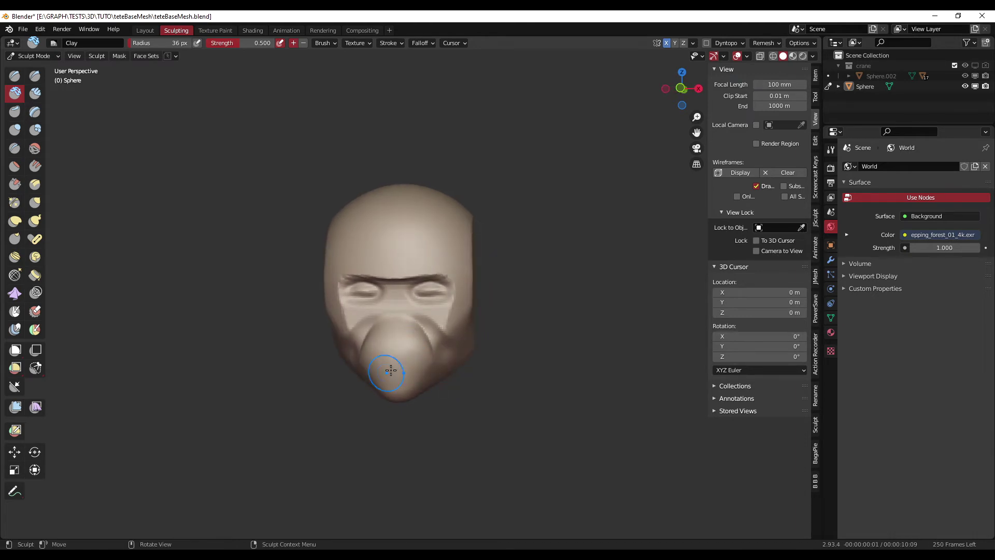
# Step: Mask the nose shape on the face, invert the mask, and pull the nose forward with Grab
pyautogui.moveTo(403, 369)
pyautogui.keyDown('alt'); pyautogui.mouseDown()
pyautogui.moveTo(449, 374)
pyautogui.moveTo(344, 394)
pyautogui.moveTo(404, 367)
pyautogui.moveTo(395, 340)
pyautogui.moveTo(411, 264)
pyautogui.moveTo(456, 311)
pyautogui.moveTo(362, 313)
pyautogui.moveTo(424, 318)
pyautogui.moveTo(394, 311)
pyautogui.moveTo(412, 267)
pyautogui.moveTo(410, 310)
pyautogui.mouseUp(); pyautogui.keyUp('alt')
pyautogui.press('m')
pyautogui.keyDown('alt'); pyautogui.moveTo(409, 311); pyautogui.dragTo(414, 411); pyautogui.keyUp('alt')
pyautogui.hotkey('ctrl', 'i')
pyautogui.press('g')
pyautogui.moveTo(382, 293)
pyautogui.mouseDown()
pyautogui.moveTo(343, 315)
pyautogui.moveTo(332, 305)
pyautogui.moveTo(342, 290)
pyautogui.moveTo(325, 309)
pyautogui.moveTo(355, 268)
pyautogui.moveTo(350, 255)
pyautogui.mouseUp()
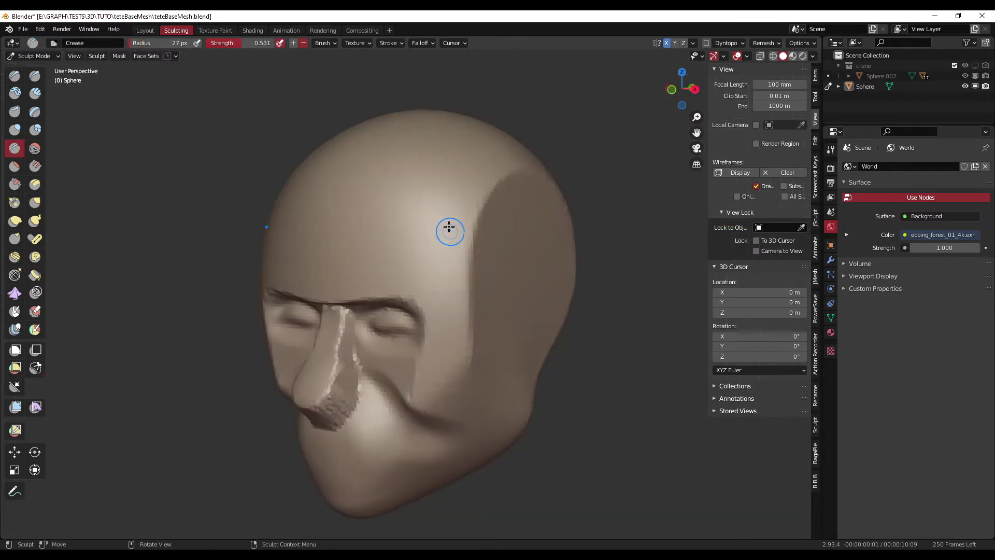
# Step: Draw the temple line from the upper forehead down to the cheekbone and back across the side plane with Crease at 27 px radius
pyautogui.moveTo(435, 218); pyautogui.dragTo(443, 182)
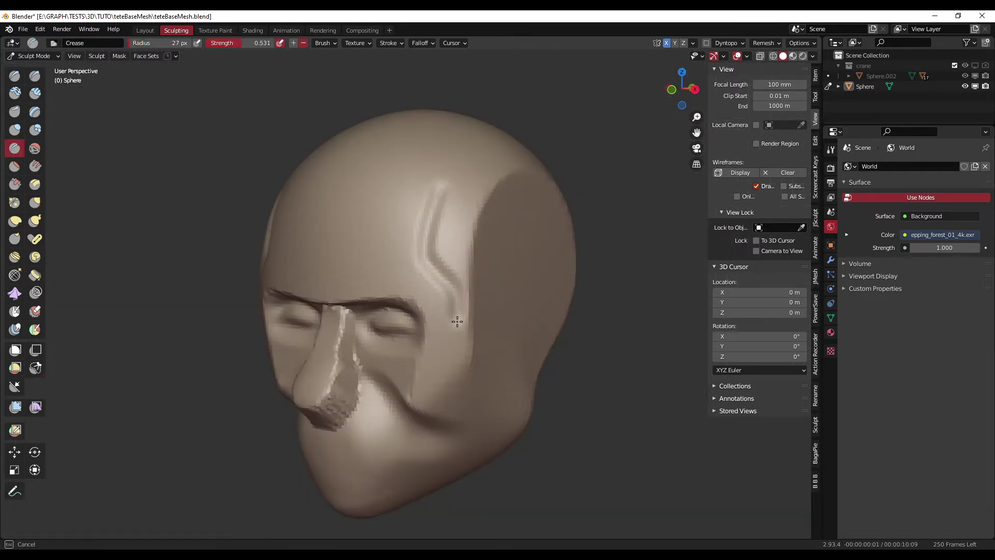
pyautogui.moveTo(457, 322); pyautogui.dragTo(406, 297, button='middle')
pyautogui.moveTo(407, 297); pyautogui.dragTo(407, 308)
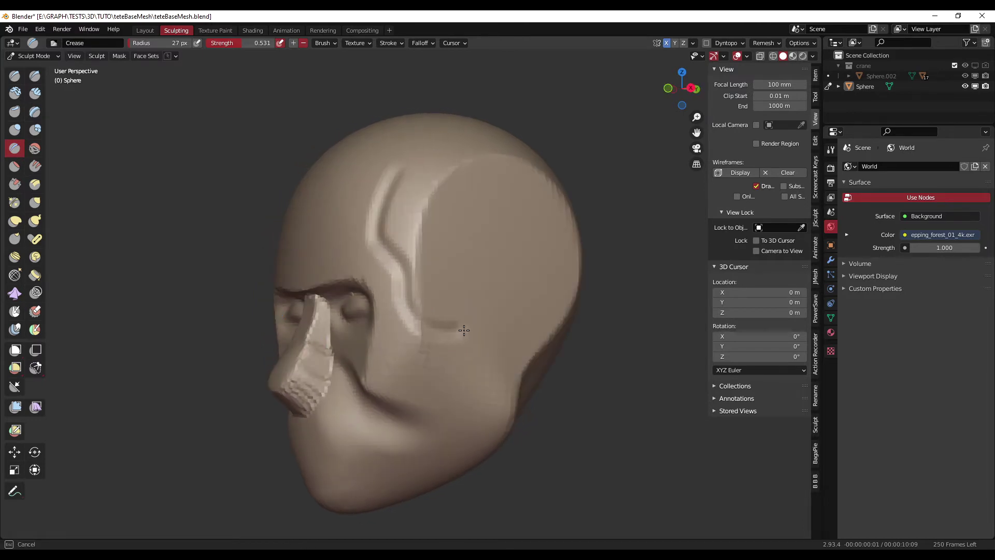
pyautogui.moveTo(464, 330); pyautogui.dragTo(465, 330)
# Step: Fill the area between the temple line and the flat side plane with the Clay brush at 44 px radius
pyautogui.moveTo(465, 331); pyautogui.dragTo(456, 265, button='middle')
pyautogui.press('c')
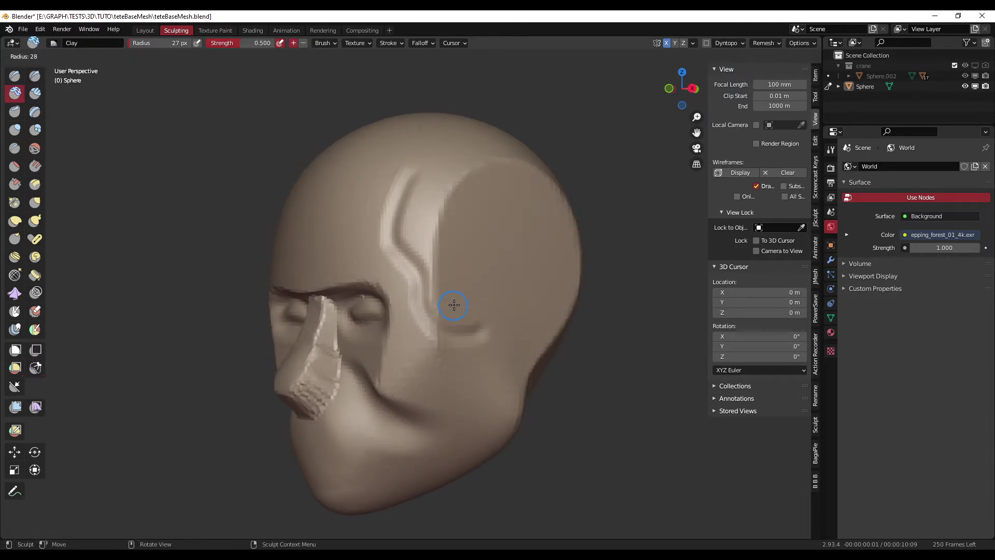
pyautogui.moveTo(450, 305); pyautogui.dragTo(463, 304, button='middle')
pyautogui.moveTo(428, 203)
pyautogui.mouseDown()
pyautogui.moveTo(415, 233)
pyautogui.moveTo(413, 216)
pyautogui.moveTo(429, 211)
pyautogui.moveTo(425, 262)
pyautogui.moveTo(441, 317)
pyautogui.moveTo(485, 336)
pyautogui.mouseUp()
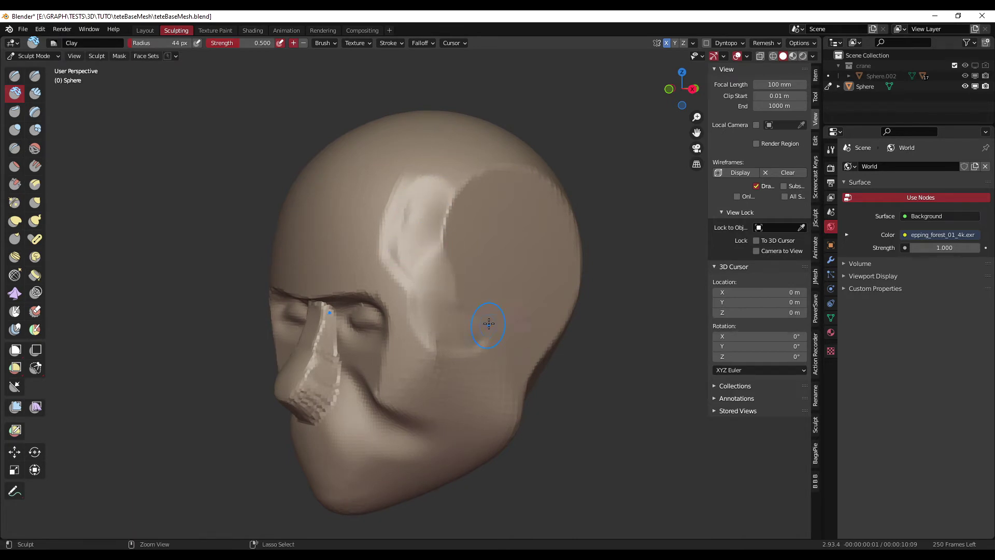
# Step: Soften the front, upper and rear rim of the flat side plane using the Clay brush at 61 px radius
pyautogui.moveTo(466, 258); pyautogui.dragTo(464, 281, button='middle')
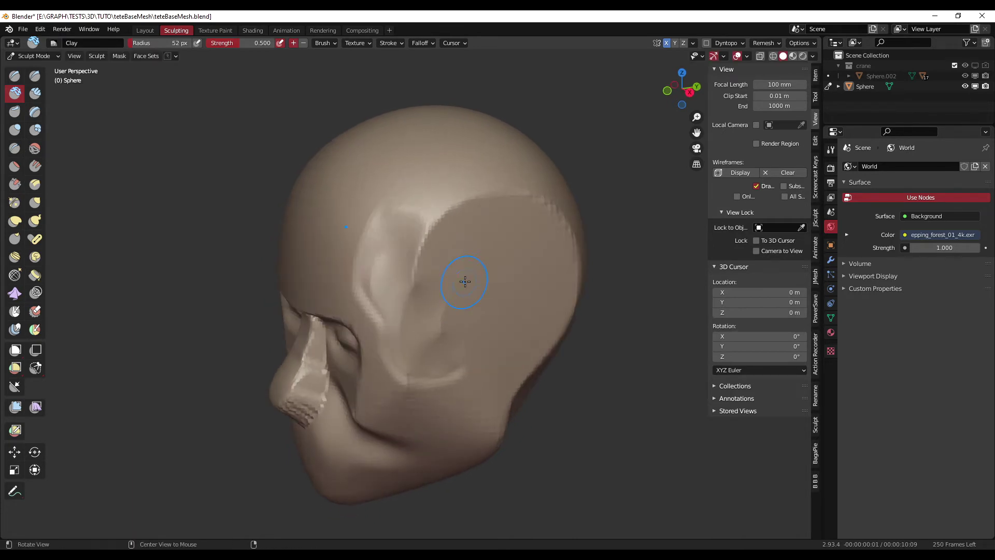
pyautogui.moveTo(411, 278)
pyautogui.mouseDown()
pyautogui.moveTo(502, 195)
pyautogui.moveTo(569, 271)
pyautogui.mouseUp()
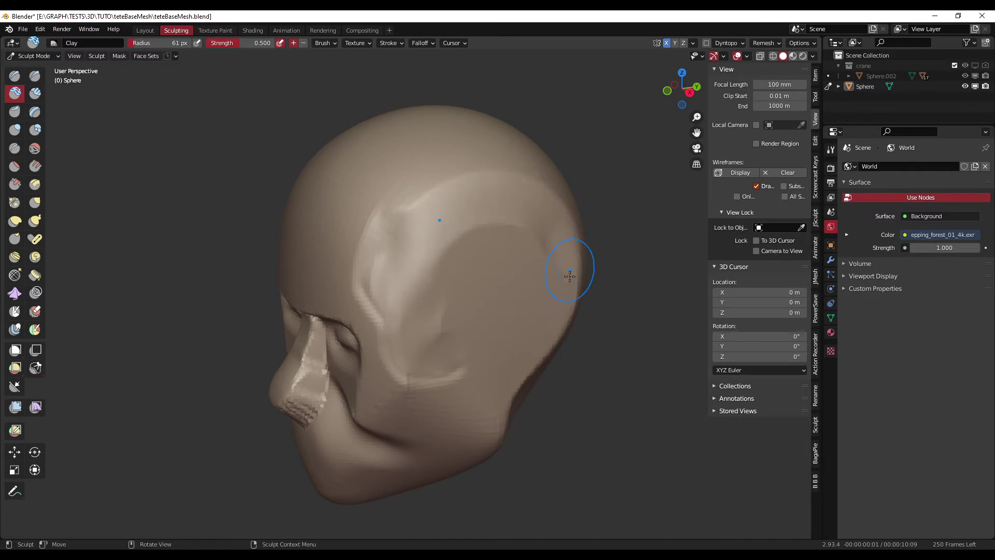
pyautogui.moveTo(568, 271)
pyautogui.mouseDown(button='middle')
pyautogui.moveTo(537, 288)
pyautogui.moveTo(524, 260)
pyautogui.mouseUp(button='middle')
pyautogui.moveTo(530, 296)
pyautogui.mouseDown(button='middle')
pyautogui.moveTo(520, 317)
pyautogui.moveTo(485, 272)
pyautogui.moveTo(442, 250)
pyautogui.mouseUp(button='middle')
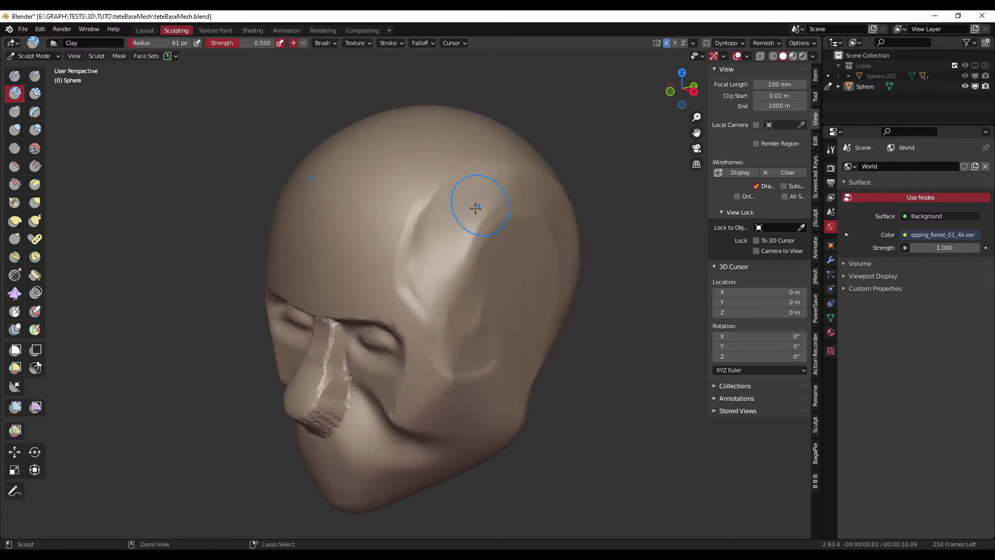
# Step: Shape a band along the lower edge of the jaw with the Clay brush at 52 px radius
pyautogui.moveTo(570, 215)
pyautogui.mouseDown(button='middle')
pyautogui.moveTo(492, 277)
pyautogui.moveTo(443, 239)
pyautogui.mouseUp(button='middle')
pyautogui.press('f')
pyautogui.click(508, 223)
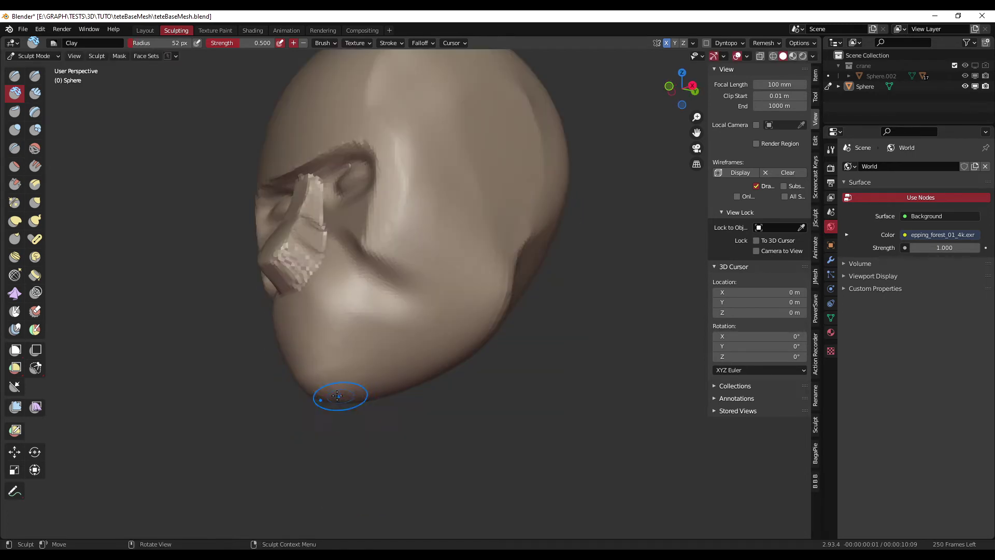
pyautogui.moveTo(340, 396)
pyautogui.mouseDown()
pyautogui.moveTo(417, 356)
pyautogui.moveTo(463, 348)
pyautogui.moveTo(404, 358)
pyautogui.moveTo(331, 396)
pyautogui.mouseUp()
# Step: Model the chin plane below the mouth with a horizontal Clay stroke at 34 px radius
pyautogui.moveTo(332, 396)
pyautogui.mouseDown(button='middle')
pyautogui.moveTo(432, 405)
pyautogui.moveTo(400, 395)
pyautogui.mouseUp(button='middle')
pyautogui.press('f')
pyautogui.click(380, 396)
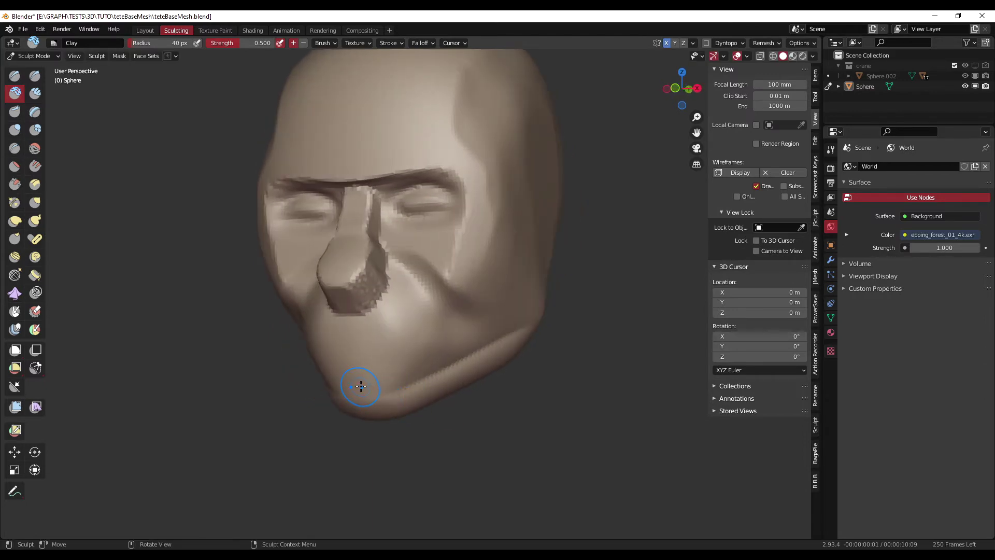
pyautogui.press('f')
pyautogui.click(351, 382)
pyautogui.moveTo(350, 381); pyautogui.dragTo(405, 380)
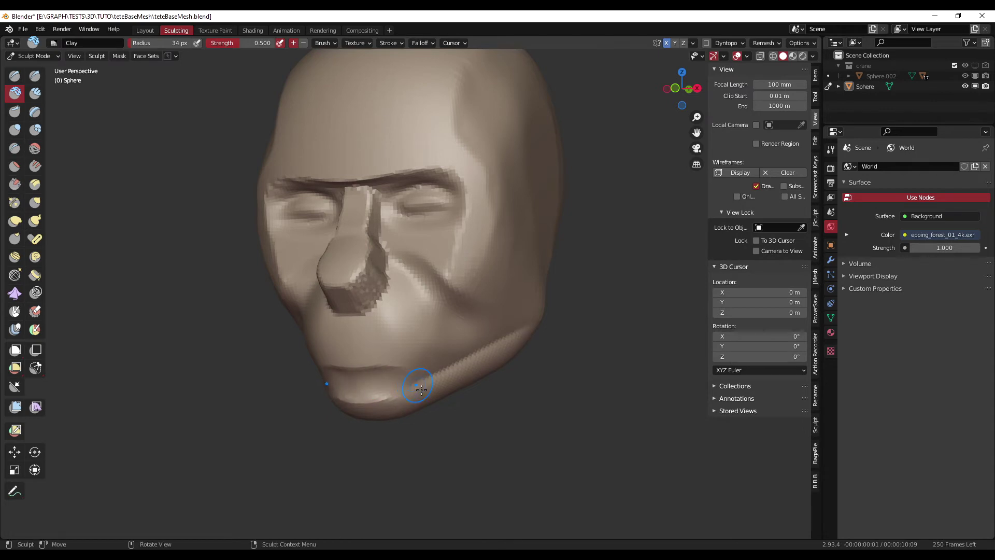
# Step: Extend the Clay band from chin to jaw angle, refine it at 40 px radius, and adjust the jaw sides with Elastic Deform at 120 px
pyautogui.moveTo(409, 380); pyautogui.dragTo(364, 394, button='middle')
pyautogui.moveTo(391, 375); pyautogui.dragTo(483, 340)
pyautogui.moveTo(484, 340)
pyautogui.mouseDown(button='middle')
pyautogui.moveTo(518, 357)
pyautogui.moveTo(457, 388)
pyautogui.mouseUp(button='middle')
pyautogui.press('f')
pyautogui.click(460, 344)
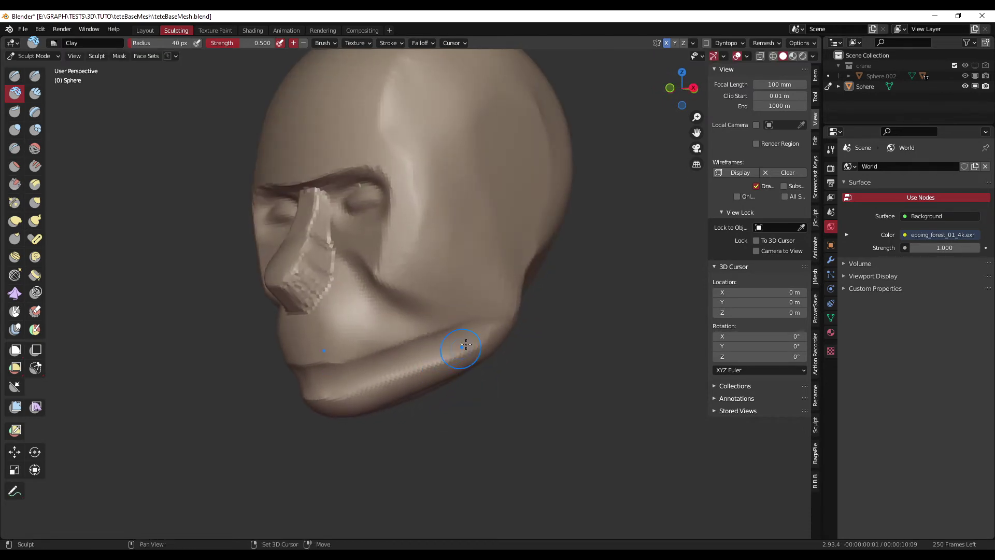
pyautogui.moveTo(386, 388)
pyautogui.mouseDown(button='middle')
pyautogui.moveTo(424, 398)
pyautogui.moveTo(363, 372)
pyautogui.mouseUp(button='middle')
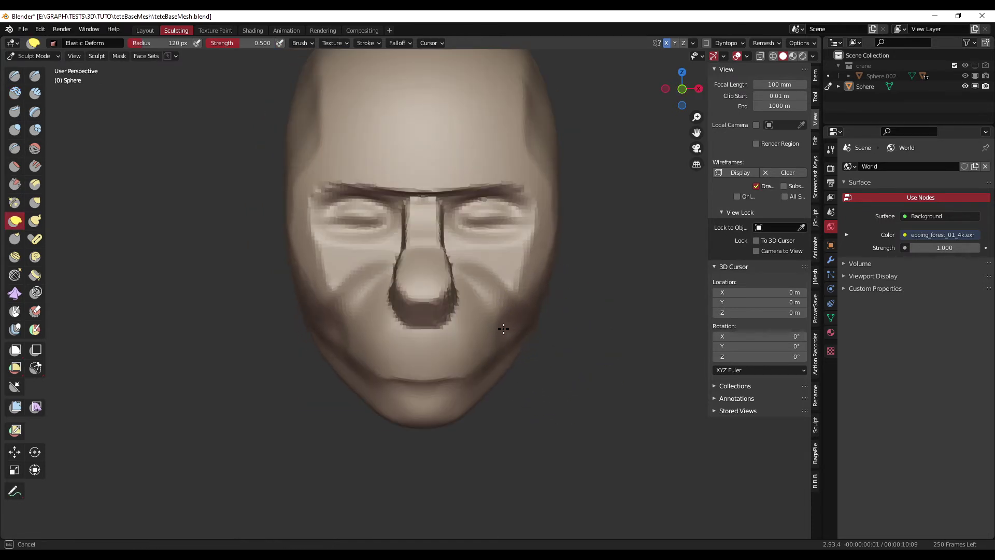
pyautogui.moveTo(528, 342)
pyautogui.mouseDown(button='middle')
pyautogui.moveTo(515, 322)
pyautogui.moveTo(484, 322)
pyautogui.moveTo(290, 223)
pyautogui.mouseUp(button='middle')
# Step: Blend the jaw band and the crease above the chin into the mouth volume with the Clay brush at 51 px radius
pyautogui.press('c')
pyautogui.press('[')
pyautogui.press('[')
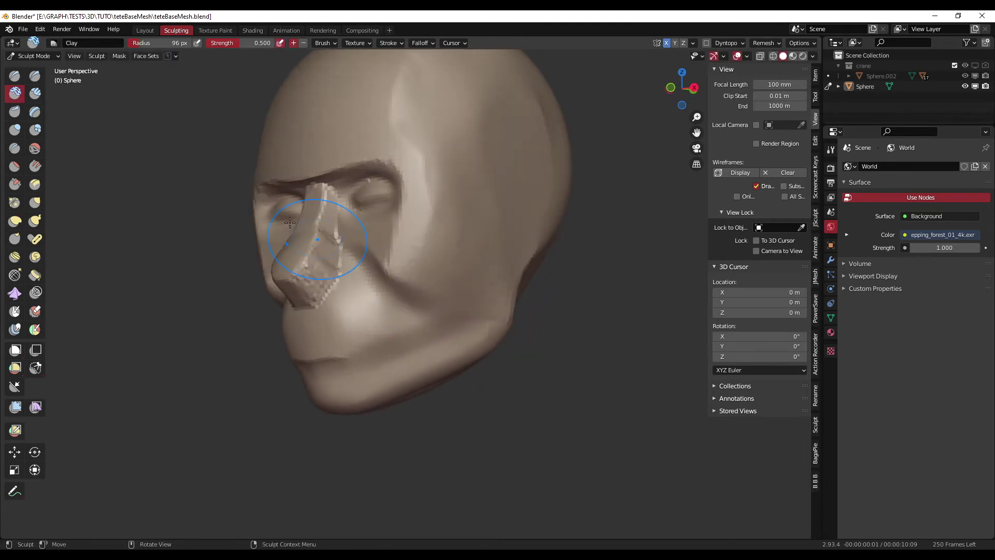
pyautogui.moveTo(394, 362); pyautogui.dragTo(411, 377, button='middle')
pyautogui.press('f')
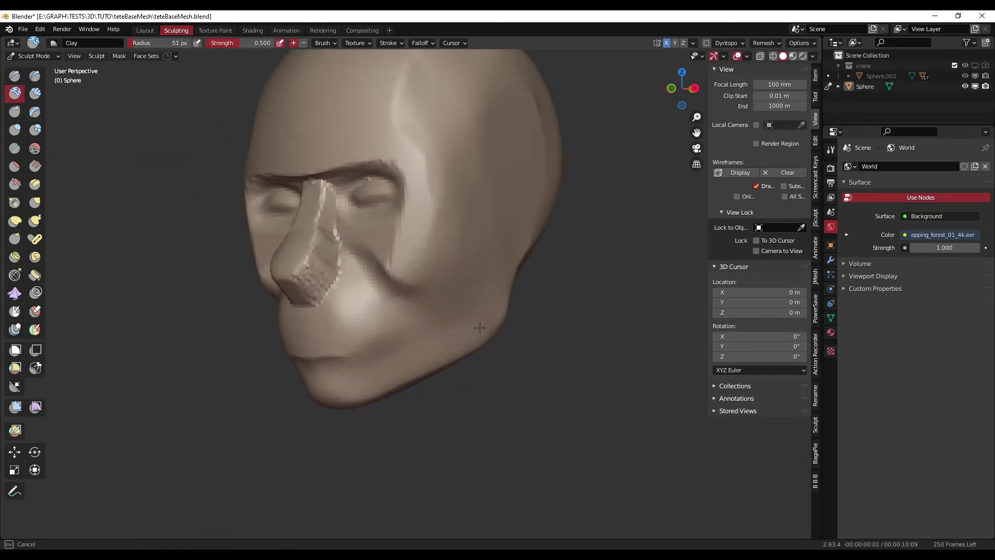
pyautogui.press(']')
pyautogui.press(']')
pyautogui.press(']')
pyautogui.moveTo(329, 351); pyautogui.dragTo(360, 348)
# Step: Build up the outer corner of the eye socket with the Clay brush at 62 px radius, refining it at 43 px
pyautogui.moveTo(361, 348)
pyautogui.mouseDown(button='middle')
pyautogui.moveTo(369, 331)
pyautogui.moveTo(441, 327)
pyautogui.mouseUp(button='middle')
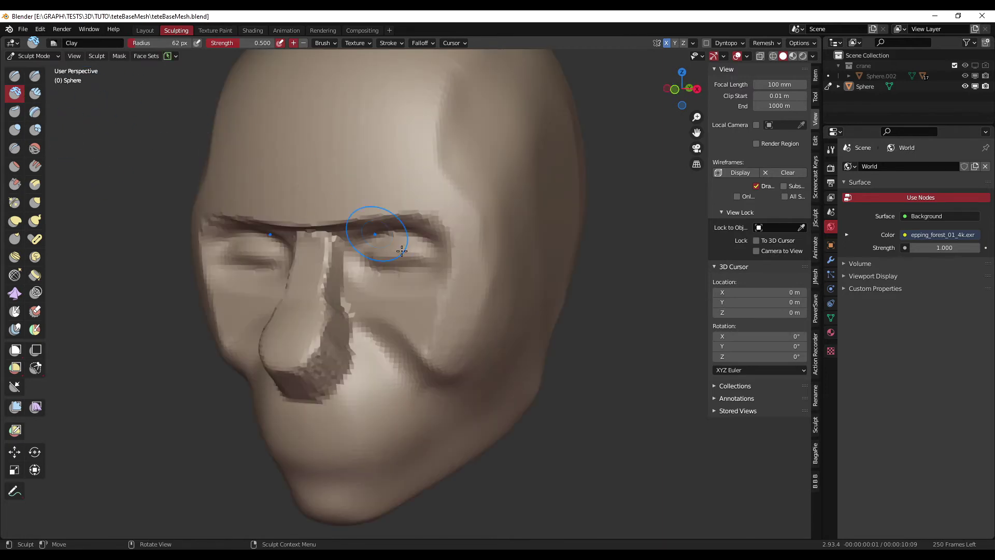
pyautogui.moveTo(452, 264)
pyautogui.mouseDown()
pyautogui.moveTo(466, 256)
pyautogui.moveTo(450, 252)
pyautogui.mouseUp()
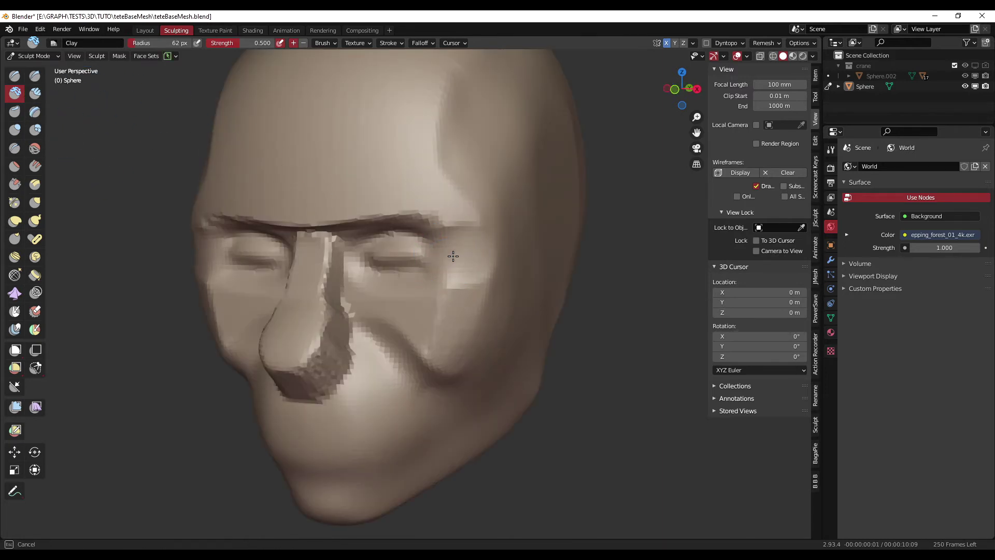
pyautogui.press('[')
pyautogui.press('[')
pyautogui.press('[')
pyautogui.press('[')
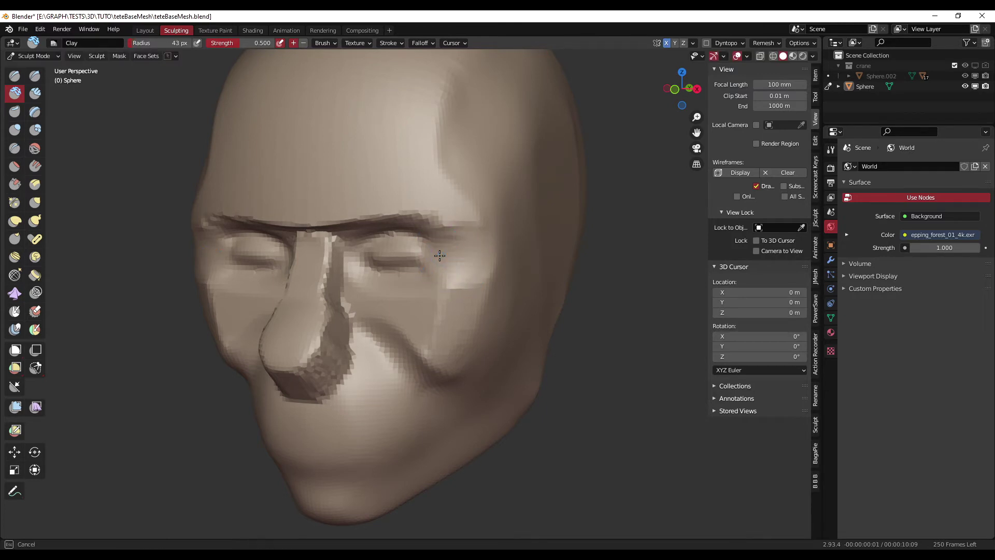
# Step: Smooth the built-up cheekbone and temple beside the eye at 63 px brush radius
pyautogui.moveTo(484, 262); pyautogui.dragTo(466, 278, button='middle')
pyautogui.press(']')
pyautogui.press(']')
pyautogui.press(']')
pyautogui.press(']')
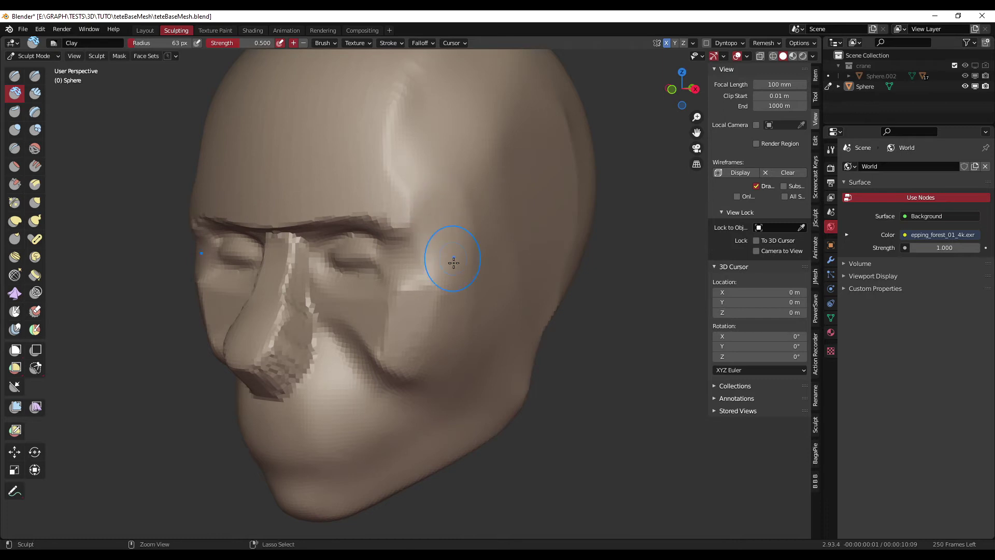
pyautogui.moveTo(454, 262)
pyautogui.keyDown('shift'); pyautogui.mouseDown()
pyautogui.moveTo(429, 259)
pyautogui.moveTo(433, 272)
pyautogui.mouseUp(); pyautogui.keyUp('shift')
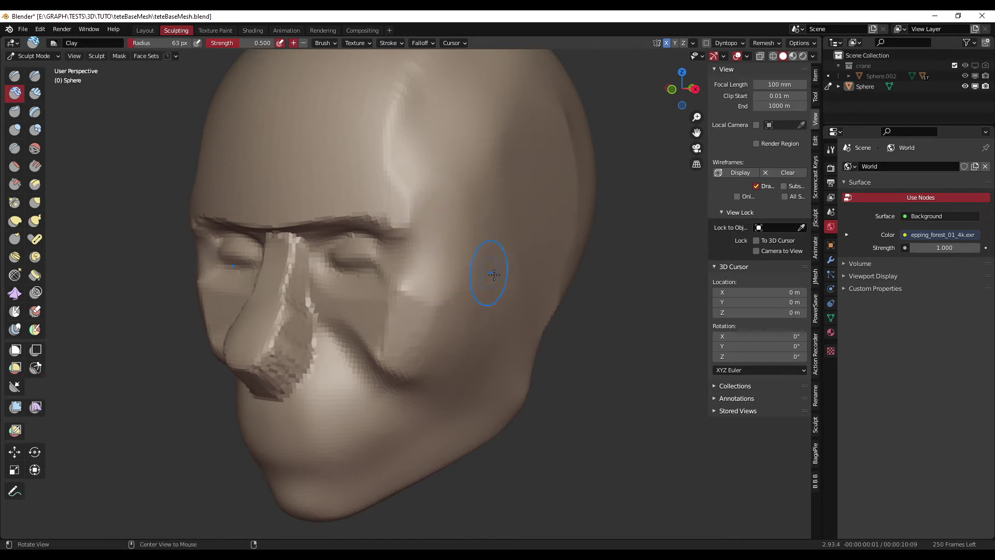
# Step: Reshape the outer eye socket from the side and the cheekbone width from the front with Elastic Deform at 74 px, and save the file
pyautogui.moveTo(493, 274)
pyautogui.mouseDown(button='middle')
pyautogui.moveTo(513, 277)
pyautogui.moveTo(465, 290)
pyautogui.mouseUp(button='middle')
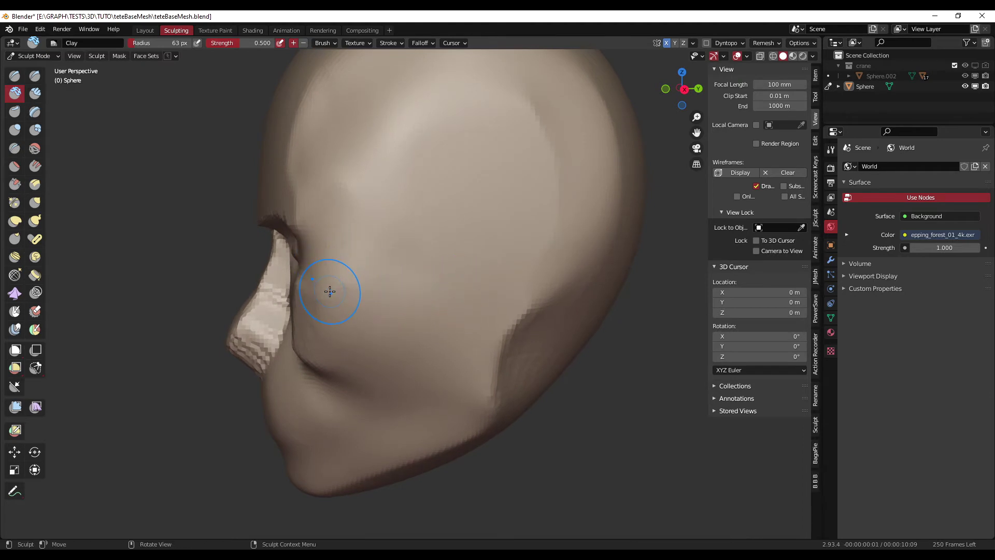
pyautogui.hotkey('shift', 'space')
pyautogui.moveTo(329, 293)
pyautogui.mouseDown()
pyautogui.moveTo(311, 262)
pyautogui.moveTo(333, 260)
pyautogui.mouseUp()
pyautogui.moveTo(352, 260); pyautogui.dragTo(469, 258, button='middle')
pyautogui.press('f')
pyautogui.click(560, 240)
pyautogui.moveTo(557, 240)
pyautogui.mouseDown()
pyautogui.moveTo(538, 255)
pyautogui.moveTo(539, 240)
pyautogui.mouseUp()
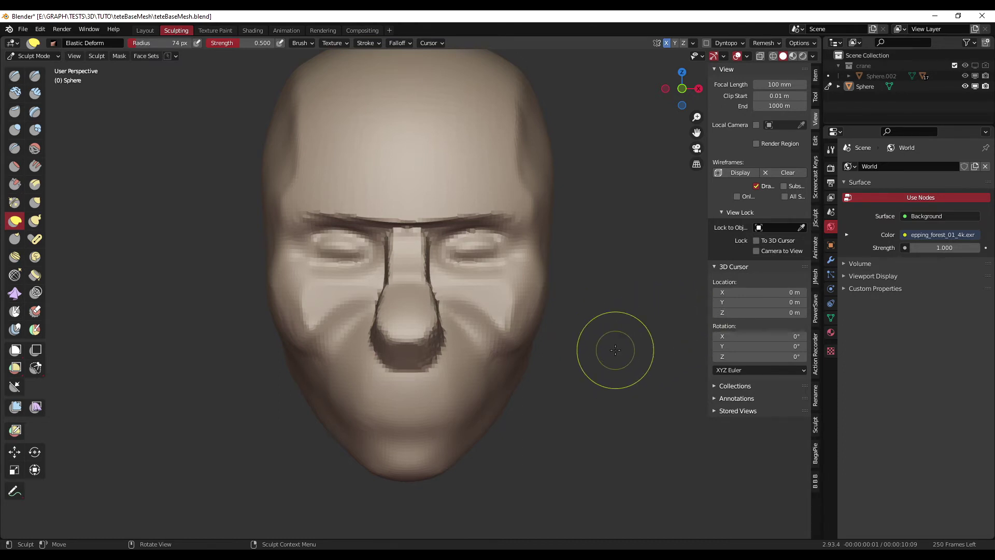
pyautogui.moveTo(575, 371)
pyautogui.mouseDown(button='middle')
pyautogui.moveTo(518, 386)
pyautogui.moveTo(544, 384)
pyautogui.mouseUp(button='middle')
pyautogui.hotkey('ctrl', 's')
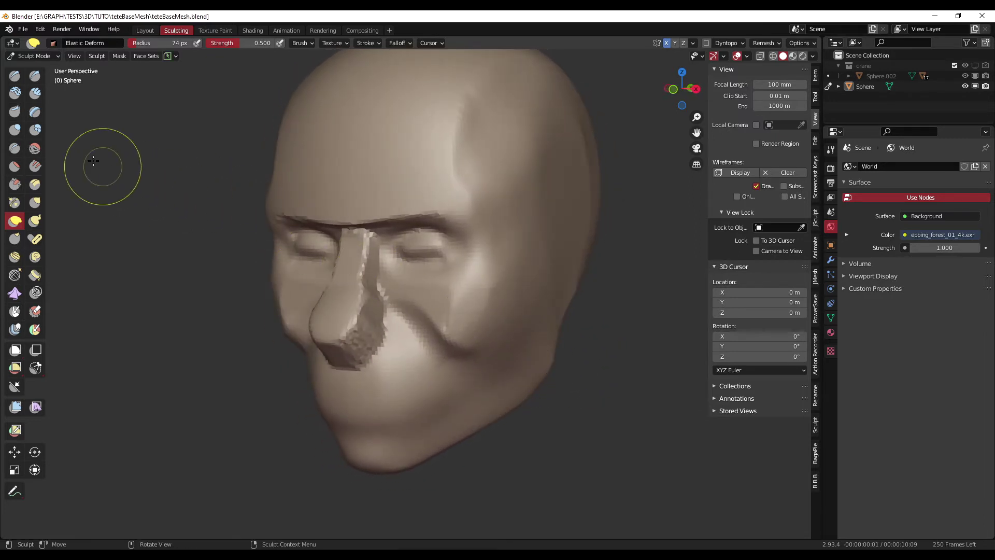
# Step: Fill the sides of the nose and the cheek folds using the Draw brush at 54 px and 66 px radius
pyautogui.click(14, 76)
pyautogui.moveTo(444, 295); pyautogui.dragTo(418, 296, button='middle')
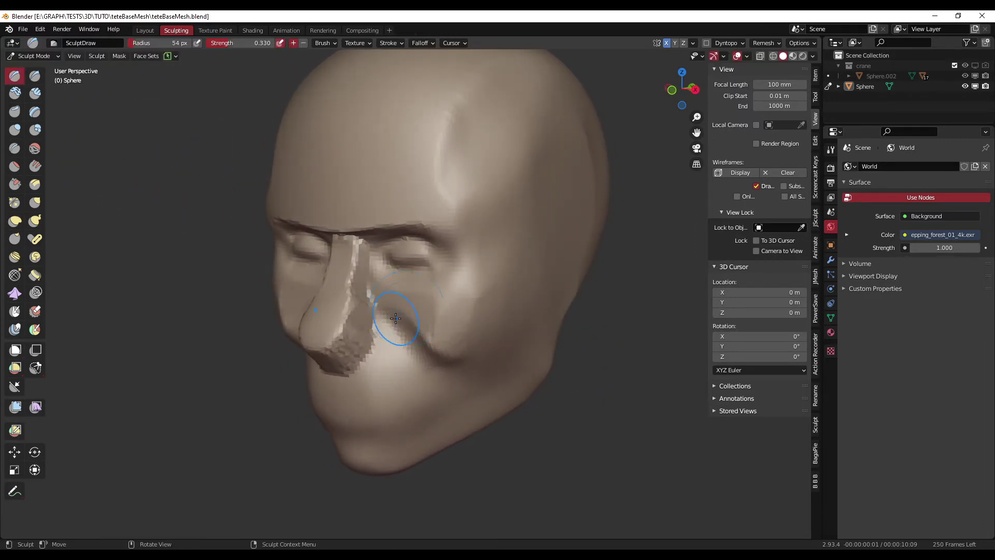
pyautogui.moveTo(395, 328)
pyautogui.mouseDown(button='middle')
pyautogui.moveTo(376, 316)
pyautogui.moveTo(368, 283)
pyautogui.moveTo(353, 285)
pyautogui.moveTo(394, 290)
pyautogui.moveTo(373, 298)
pyautogui.moveTo(514, 312)
pyautogui.moveTo(476, 329)
pyautogui.mouseUp(button='middle')
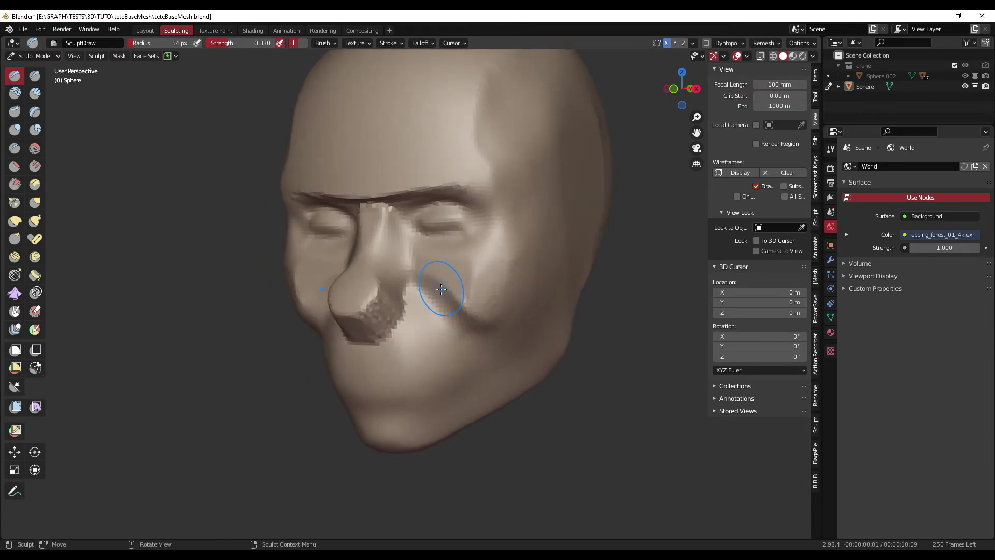
pyautogui.moveTo(440, 289); pyautogui.dragTo(460, 281, button='middle')
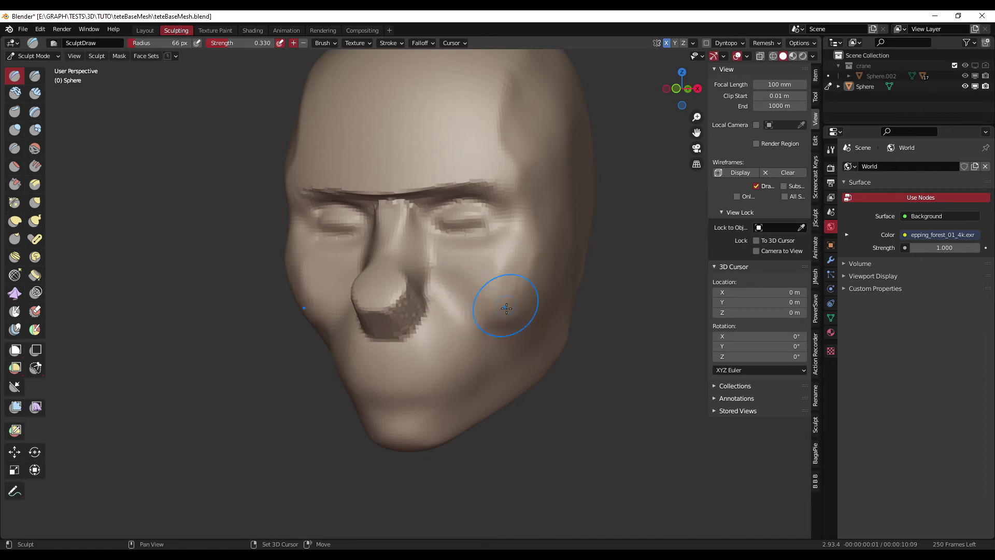
pyautogui.moveTo(515, 334)
pyautogui.mouseDown(button='middle')
pyautogui.moveTo(456, 347)
pyautogui.moveTo(517, 356)
pyautogui.moveTo(499, 263)
pyautogui.mouseUp(button='middle')
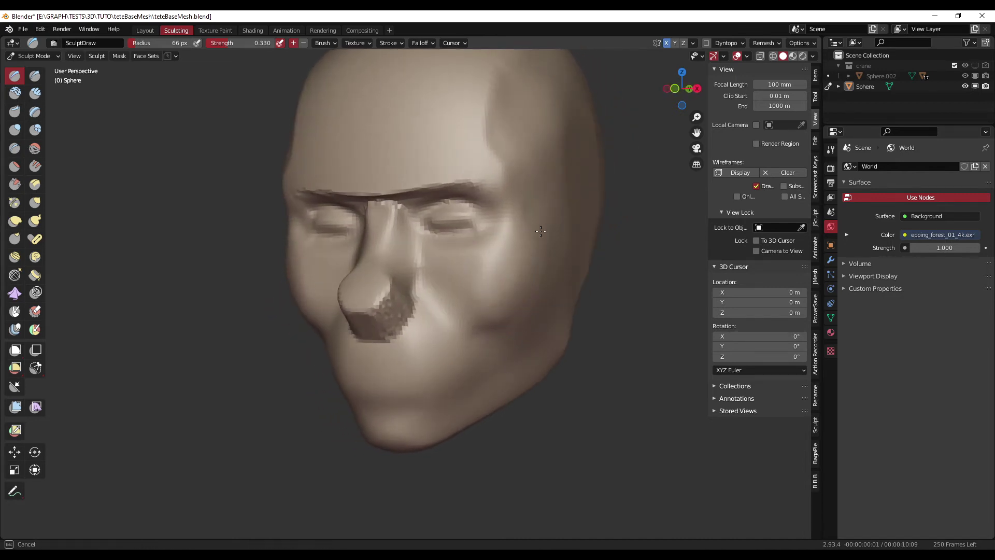
# Step: Smooth the hard brow ridge and soften the transitions between brow, nose and cheeks at 66 px brush radius
pyautogui.moveTo(540, 231)
pyautogui.mouseDown(button='middle')
pyautogui.moveTo(542, 308)
pyautogui.moveTo(559, 324)
pyautogui.moveTo(515, 256)
pyautogui.mouseUp(button='middle')
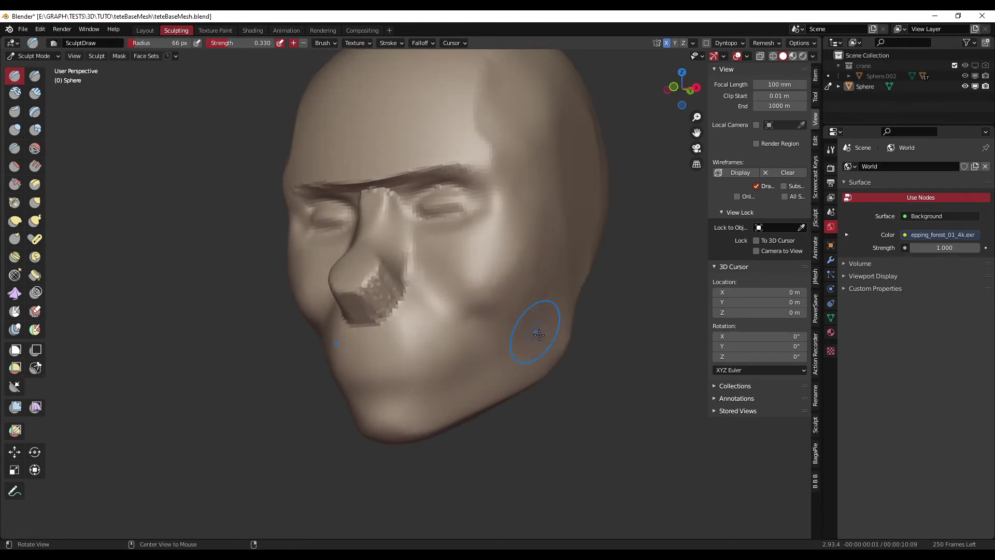
pyautogui.moveTo(538, 334); pyautogui.dragTo(550, 388, button='middle')
pyautogui.moveTo(511, 300)
pyautogui.mouseDown(button='middle')
pyautogui.moveTo(466, 243)
pyautogui.moveTo(506, 229)
pyautogui.moveTo(555, 281)
pyautogui.moveTo(508, 290)
pyautogui.moveTo(508, 232)
pyautogui.mouseUp(button='middle')
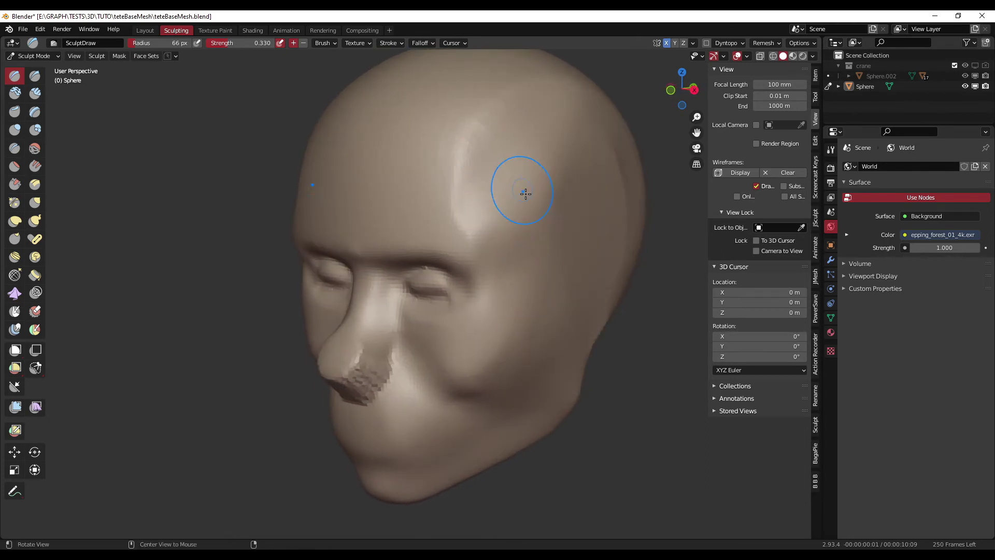
pyautogui.moveTo(524, 192); pyautogui.dragTo(556, 206, button='middle')
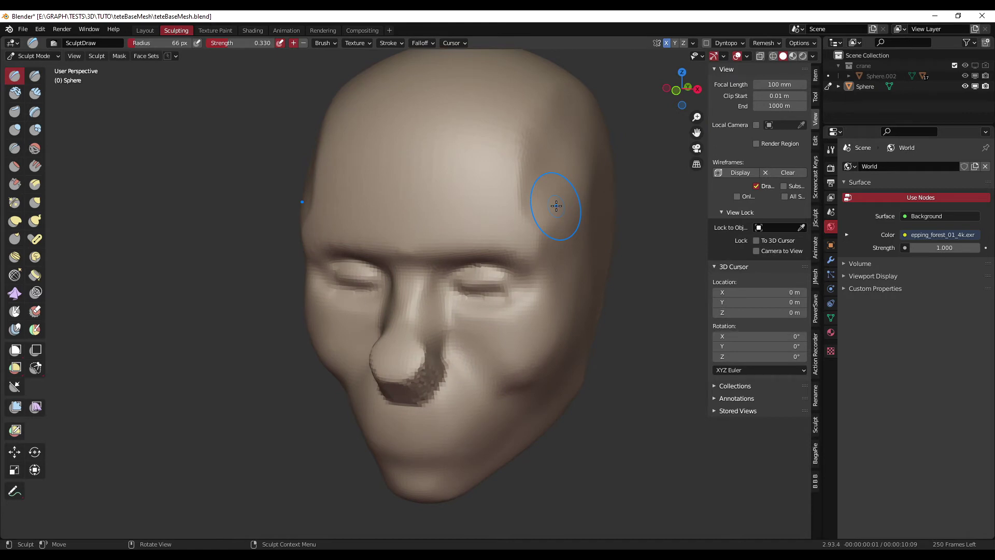
pyautogui.moveTo(604, 406)
pyautogui.mouseDown(button='middle')
pyautogui.moveTo(629, 415)
pyautogui.moveTo(604, 377)
pyautogui.moveTo(555, 380)
pyautogui.moveTo(525, 402)
pyautogui.mouseUp(button='middle')
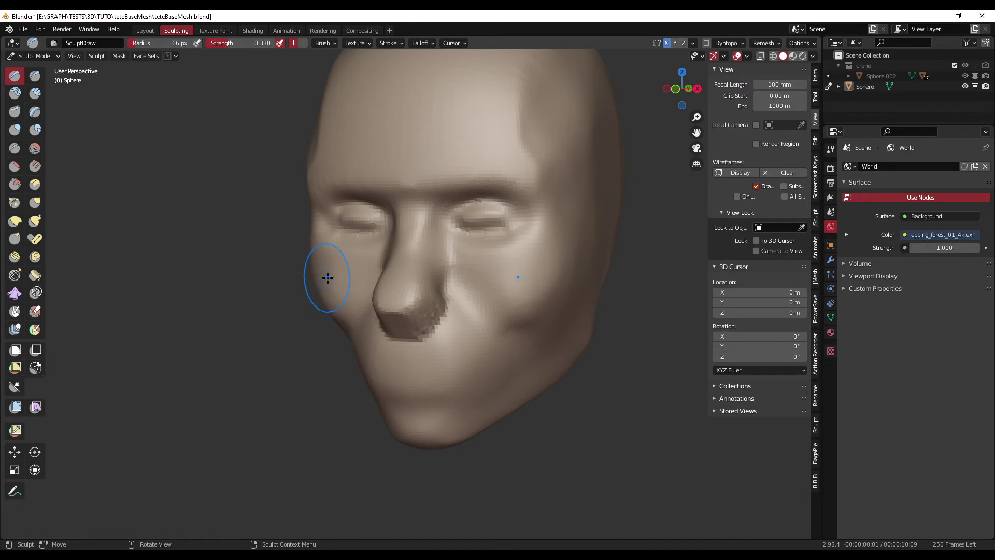
# Step: Push the outer cheekbones and the sides of the eye sockets inward with Elastic Deform at 90 px radius
pyautogui.press('g')
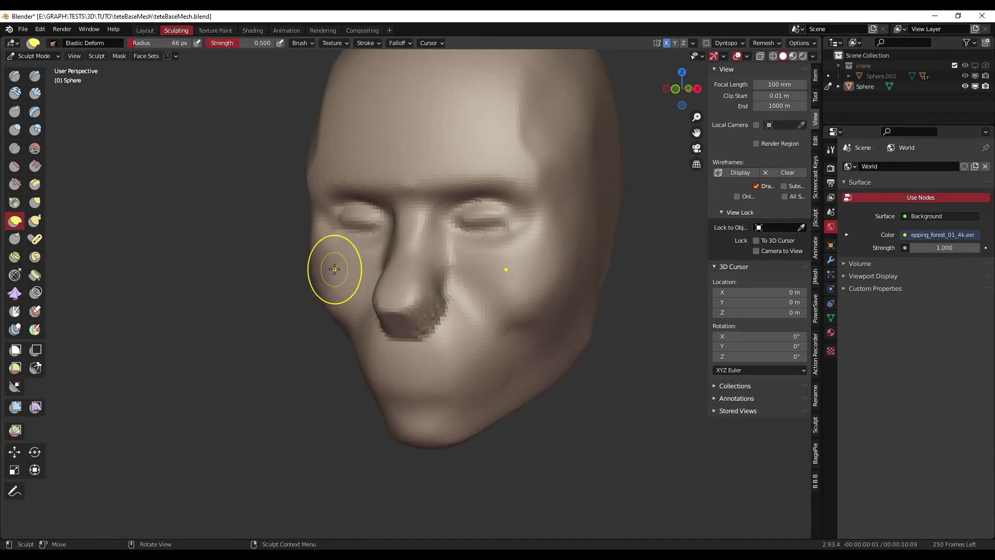
pyautogui.press('f')
pyautogui.click(347, 265)
pyautogui.moveTo(310, 223); pyautogui.dragTo(334, 223)
pyautogui.moveTo(313, 285); pyautogui.dragTo(334, 281)
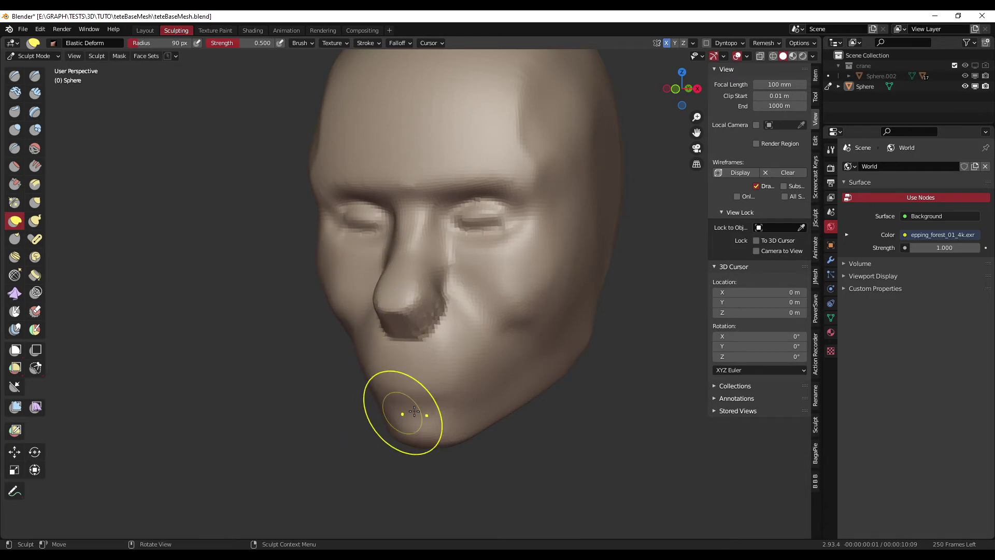
# Step: Reshape the lower jawline and jaw corner with Elastic Deform at 90 px radius
pyautogui.moveTo(517, 400)
pyautogui.mouseDown(button='middle')
pyautogui.moveTo(482, 400)
pyautogui.moveTo(516, 401)
pyautogui.mouseUp(button='middle')
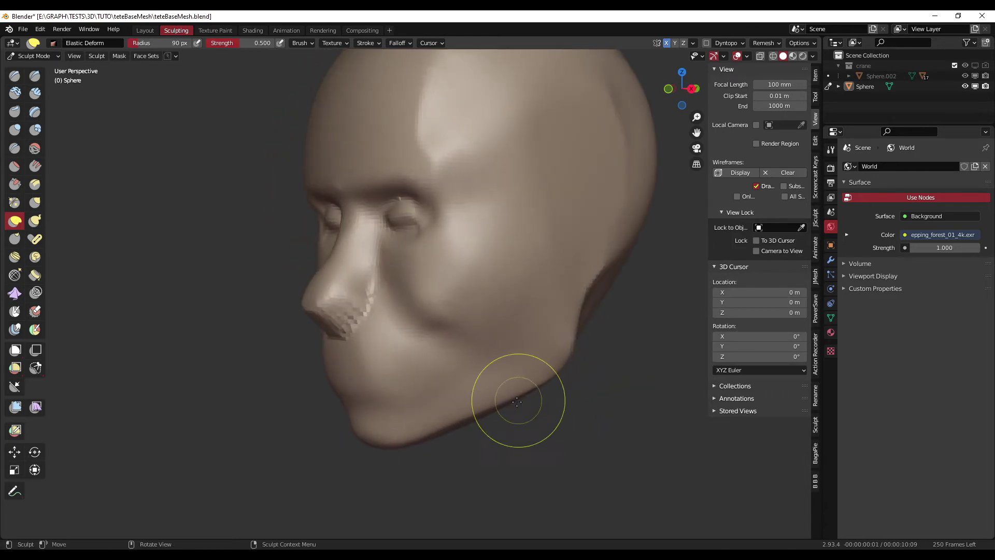
pyautogui.moveTo(516, 401); pyautogui.dragTo(562, 363)
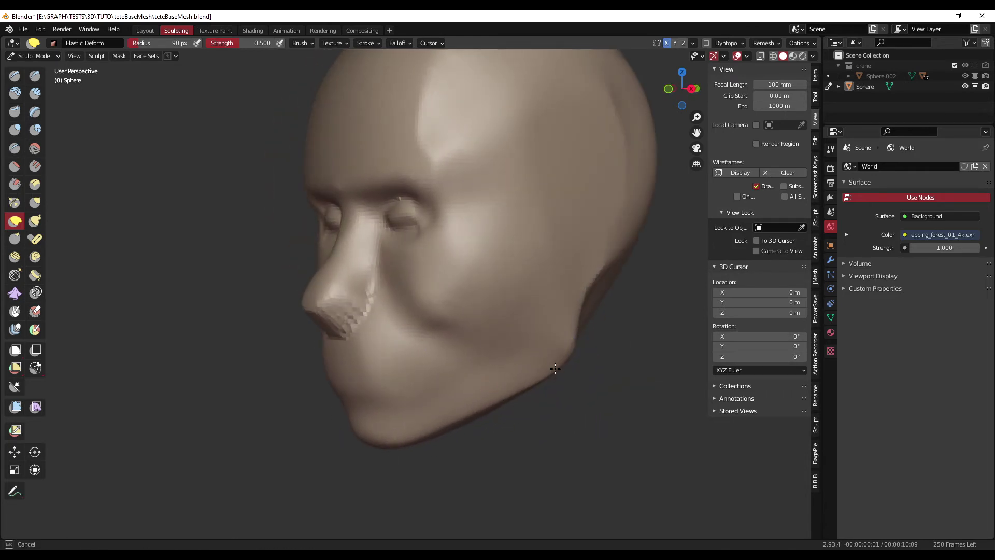
pyautogui.moveTo(539, 392); pyautogui.dragTo(495, 423, button='middle')
pyautogui.moveTo(494, 423)
pyautogui.mouseDown()
pyautogui.moveTo(482, 421)
pyautogui.moveTo(518, 410)
pyautogui.mouseUp()
pyautogui.moveTo(519, 411); pyautogui.dragTo(561, 408, button='middle')
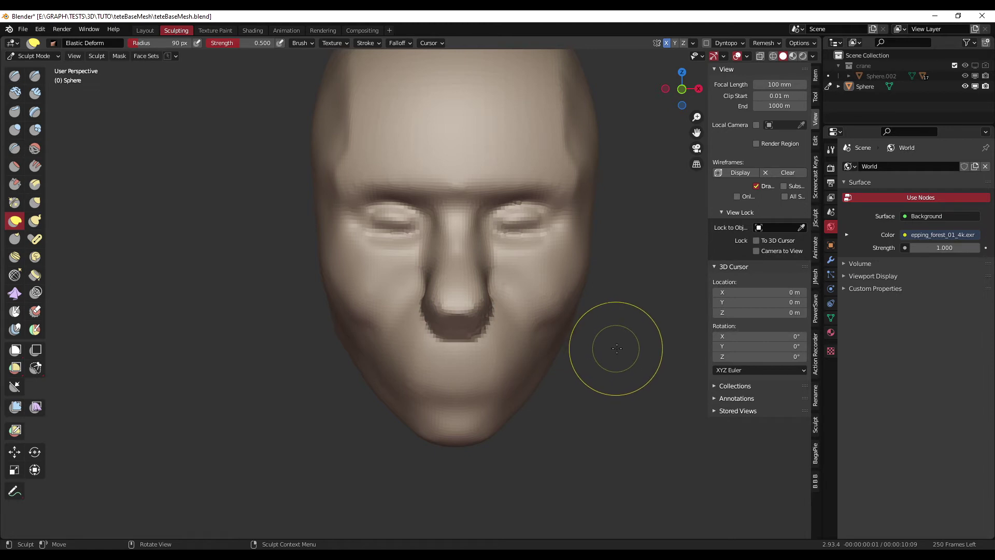
# Step: Adjust the head's profile and the crown from the right side with Elastic Deform, raising the radius to 124 px
pyautogui.press('KP_3')
pyautogui.moveTo(289, 349); pyautogui.dragTo(275, 312)
pyautogui.moveTo(458, 351)
pyautogui.keyDown('shift'); pyautogui.mouseDown(button='middle')
pyautogui.moveTo(484, 384)
pyautogui.moveTo(469, 243)
pyautogui.mouseUp(button='middle'); pyautogui.keyUp('shift')
pyautogui.press('f')
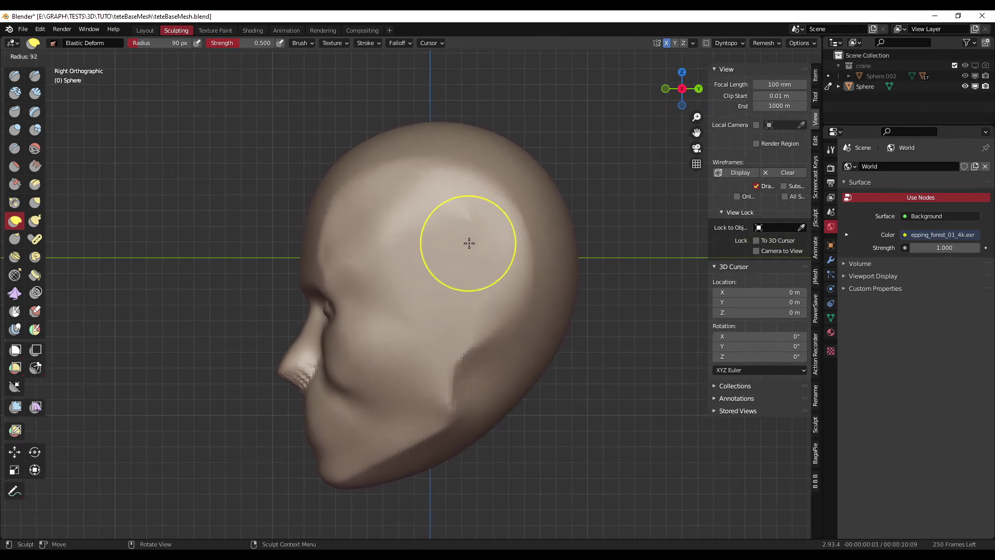
pyautogui.click(482, 233)
pyautogui.moveTo(444, 141); pyautogui.dragTo(425, 139)
# Step: Reposition the jaw angle and the nape edge behind it with Elastic Deform at 105 px radius
pyautogui.moveTo(581, 307)
pyautogui.keyDown('shift'); pyautogui.mouseDown(button='middle')
pyautogui.moveTo(596, 215)
pyautogui.moveTo(602, 221)
pyautogui.mouseUp(button='middle'); pyautogui.keyUp('shift')
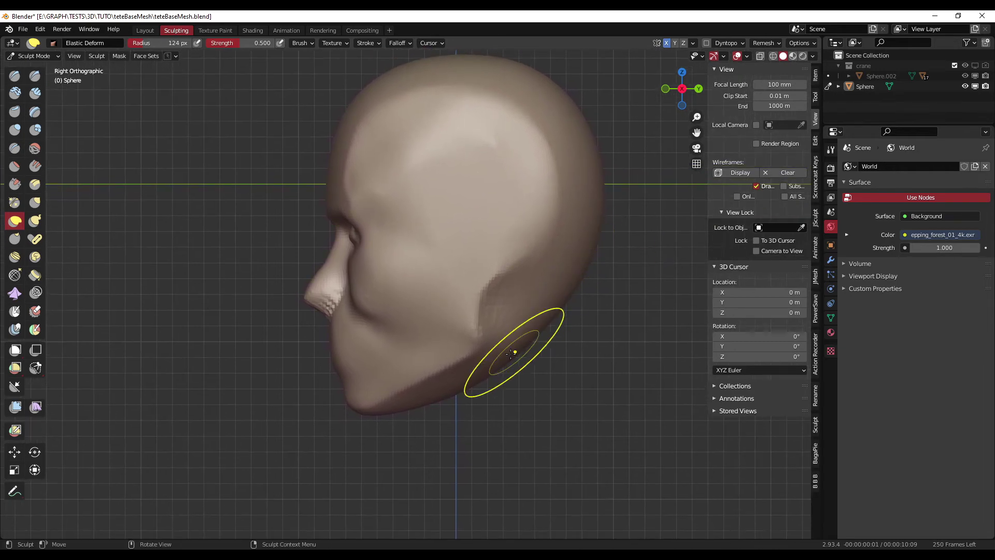
pyautogui.press('f')
pyautogui.click(482, 344)
pyautogui.moveTo(481, 343)
pyautogui.mouseDown()
pyautogui.moveTo(474, 349)
pyautogui.moveTo(476, 329)
pyautogui.mouseUp()
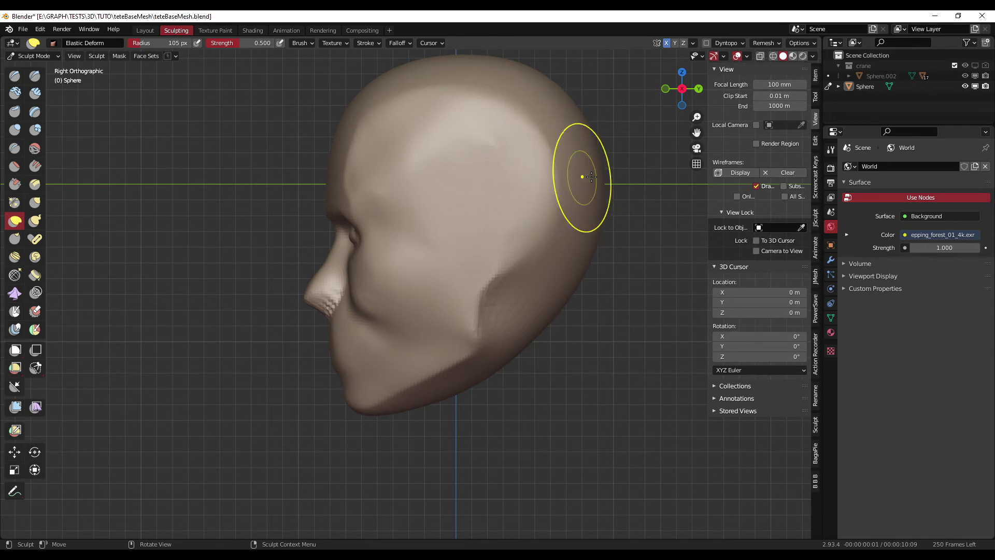
pyautogui.moveTo(468, 333)
pyautogui.mouseDown()
pyautogui.moveTo(473, 293)
pyautogui.moveTo(499, 289)
pyautogui.mouseUp()
pyautogui.moveTo(485, 334); pyautogui.dragTo(473, 322)
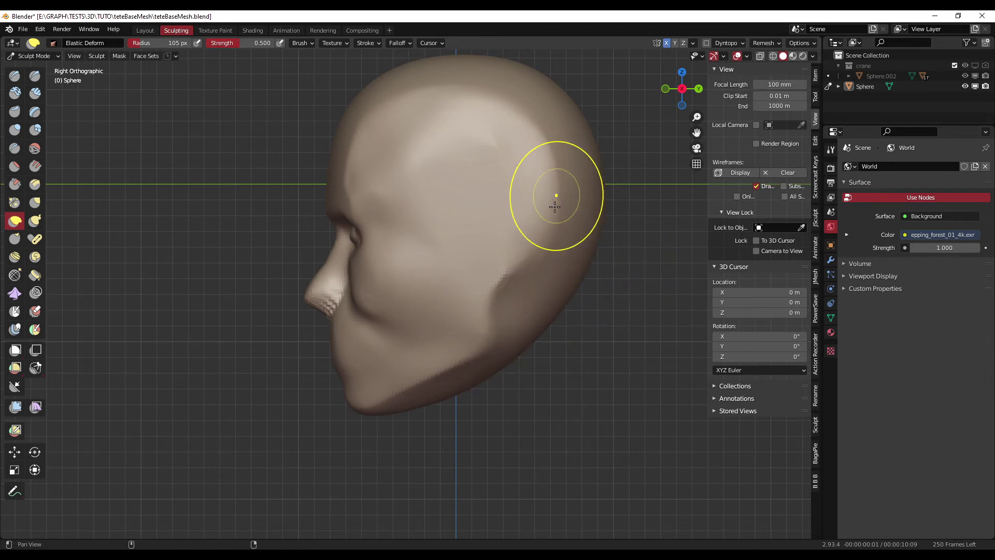
# Step: Carve a curved band from the temple down behind the cheekbone using the Clay brush at 60 px radius
pyautogui.keyDown('shift'); pyautogui.moveTo(547, 226); pyautogui.dragTo(545, 262, button='middle'); pyautogui.keyUp('shift')
pyautogui.press('c')
pyautogui.press('f')
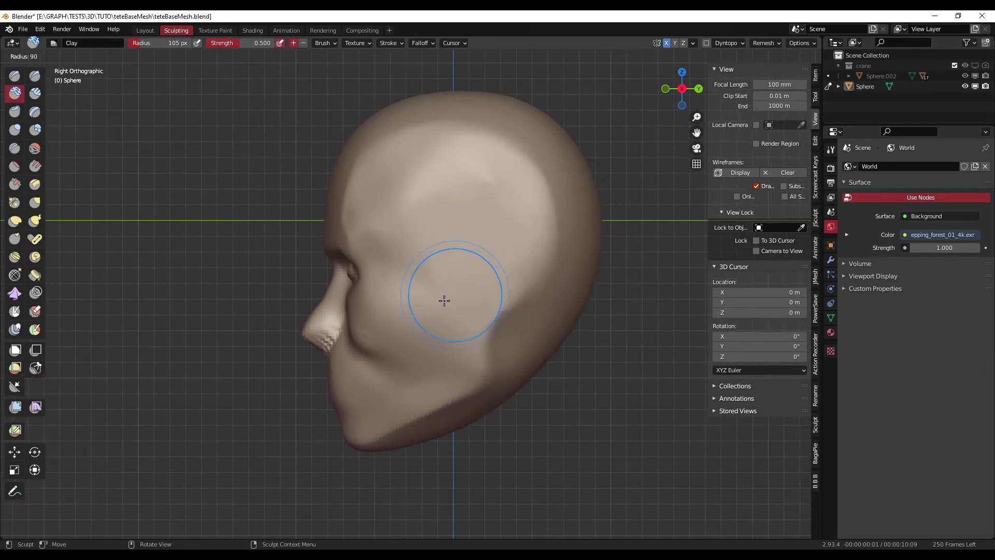
pyautogui.click(435, 296)
pyautogui.scroll(2, 445, 279)
pyautogui.press('f')
pyautogui.click(435, 260)
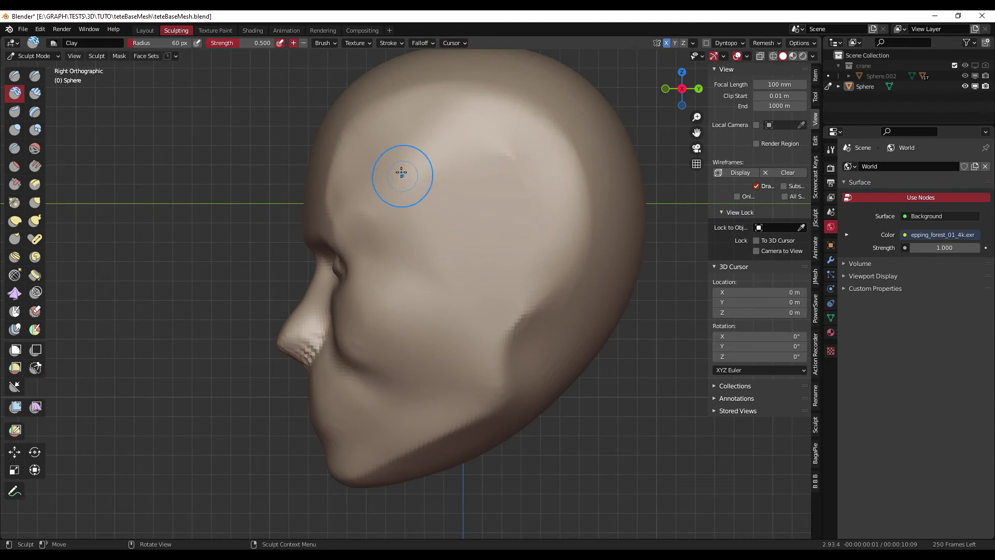
pyautogui.moveTo(389, 163)
pyautogui.mouseDown(button='middle')
pyautogui.moveTo(539, 216)
pyautogui.moveTo(545, 174)
pyautogui.moveTo(518, 154)
pyautogui.moveTo(557, 244)
pyautogui.moveTo(529, 233)
pyautogui.moveTo(544, 232)
pyautogui.moveTo(544, 263)
pyautogui.mouseUp(button='middle')
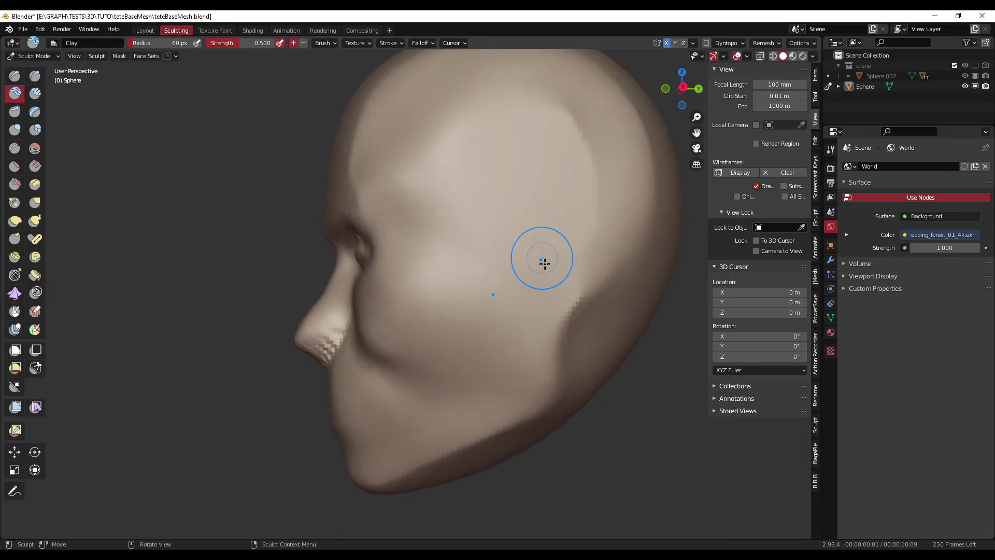
pyautogui.moveTo(404, 152)
pyautogui.mouseDown()
pyautogui.moveTo(404, 196)
pyautogui.moveTo(457, 220)
pyautogui.moveTo(523, 300)
pyautogui.mouseUp()
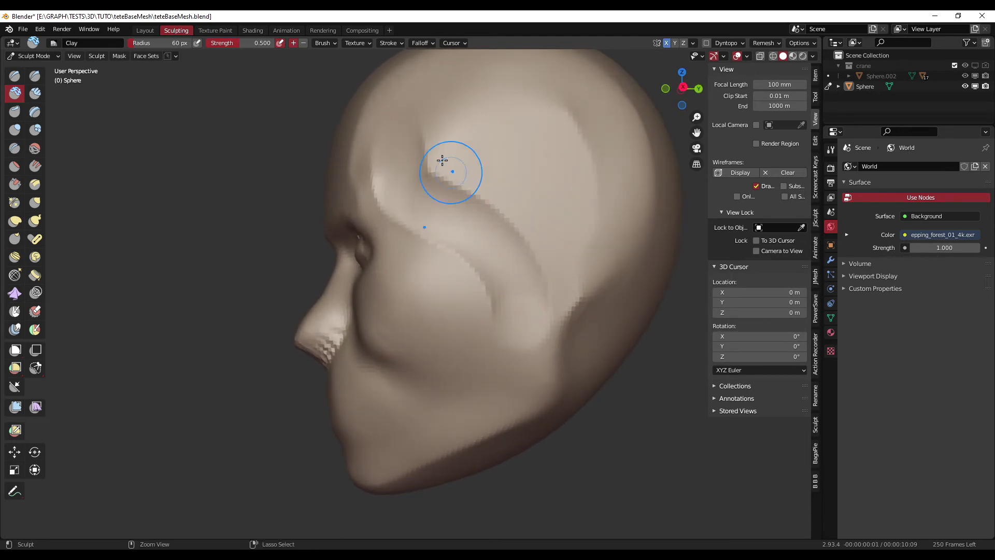
pyautogui.moveTo(451, 166)
pyautogui.mouseDown()
pyautogui.moveTo(442, 166)
pyautogui.moveTo(520, 216)
pyautogui.moveTo(534, 314)
pyautogui.mouseUp()
# Step: Smooth the carved band into the temple, cheekbone and side of the jaw at 60 px brush radius
pyautogui.moveTo(534, 314)
pyautogui.mouseDown(button='middle')
pyautogui.moveTo(622, 316)
pyautogui.moveTo(604, 328)
pyautogui.moveTo(431, 301)
pyautogui.mouseUp(button='middle')
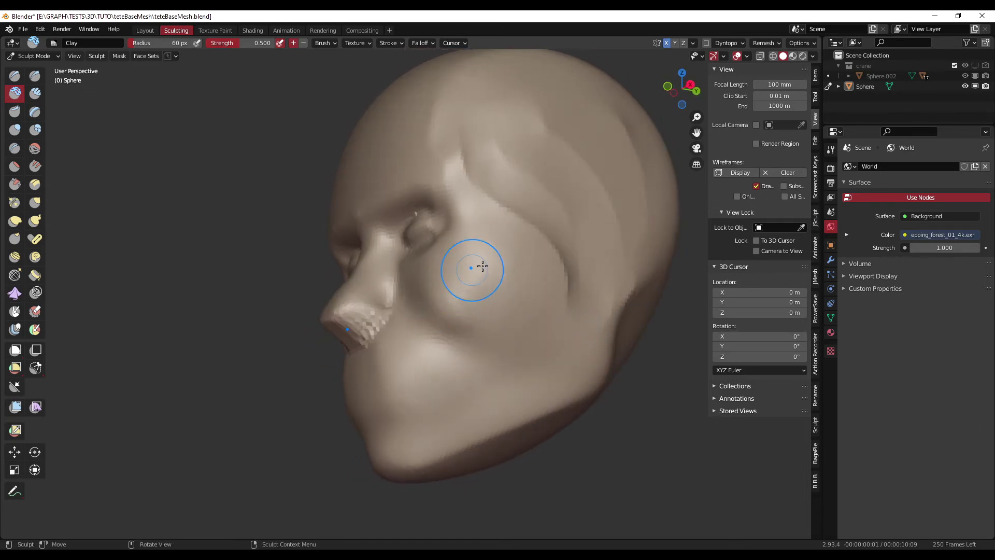
pyautogui.moveTo(538, 288); pyautogui.dragTo(473, 271, button='middle')
pyautogui.moveTo(347, 269); pyautogui.dragTo(415, 254, button='middle')
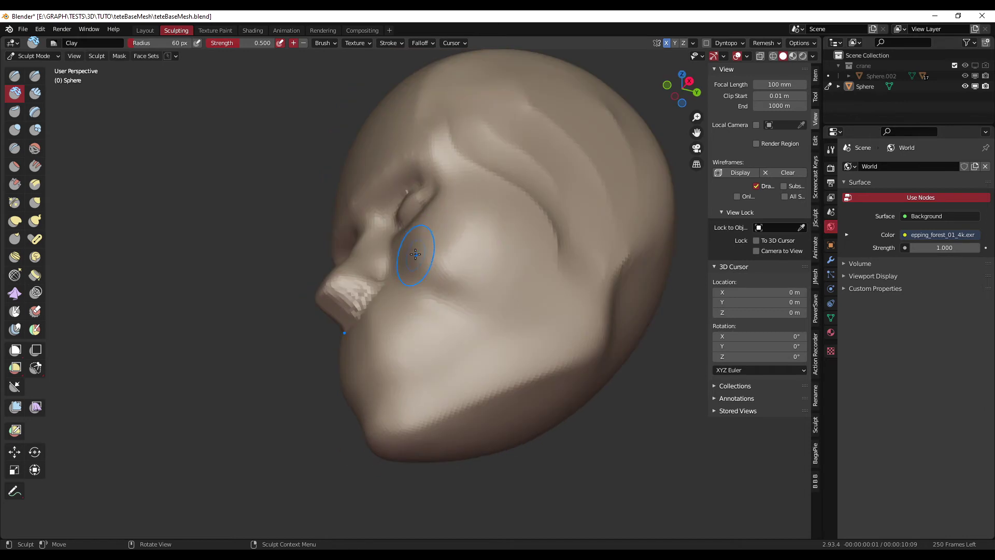
pyautogui.moveTo(537, 238); pyautogui.dragTo(408, 249, button='middle')
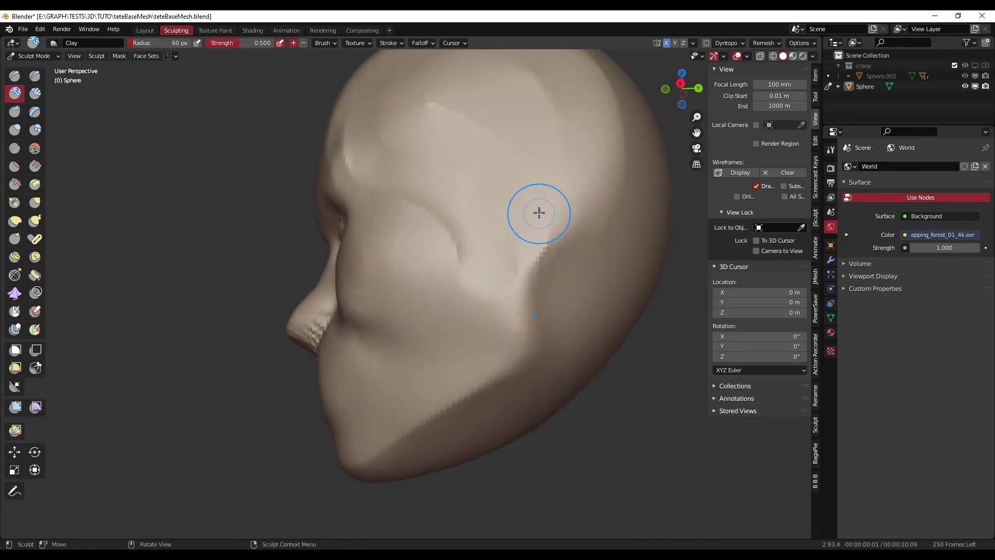
pyautogui.moveTo(538, 213)
pyautogui.mouseDown(button='middle')
pyautogui.moveTo(573, 262)
pyautogui.moveTo(480, 249)
pyautogui.moveTo(528, 275)
pyautogui.mouseUp(button='middle')
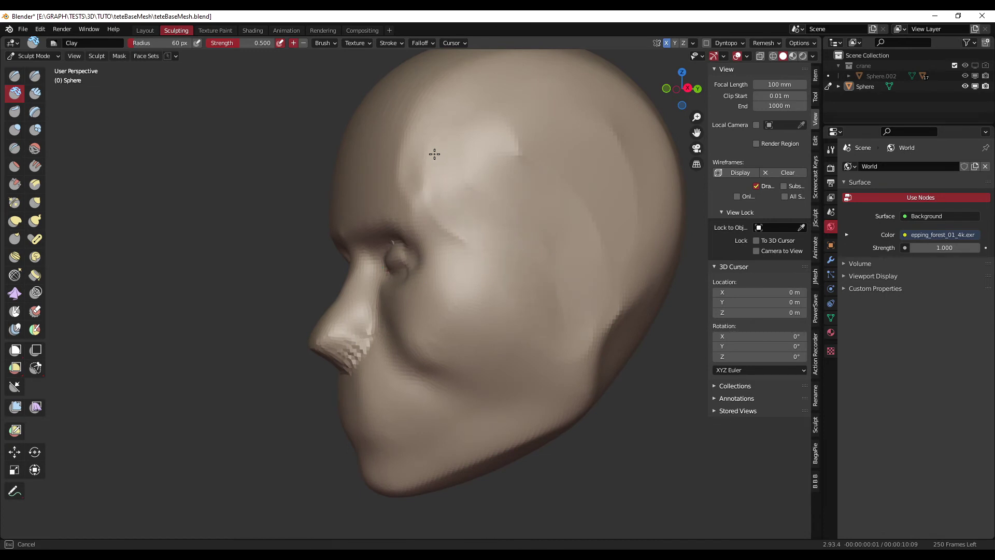
pyautogui.moveTo(484, 215); pyautogui.dragTo(609, 334, button='middle')
pyautogui.scroll(-2, 613, 384)
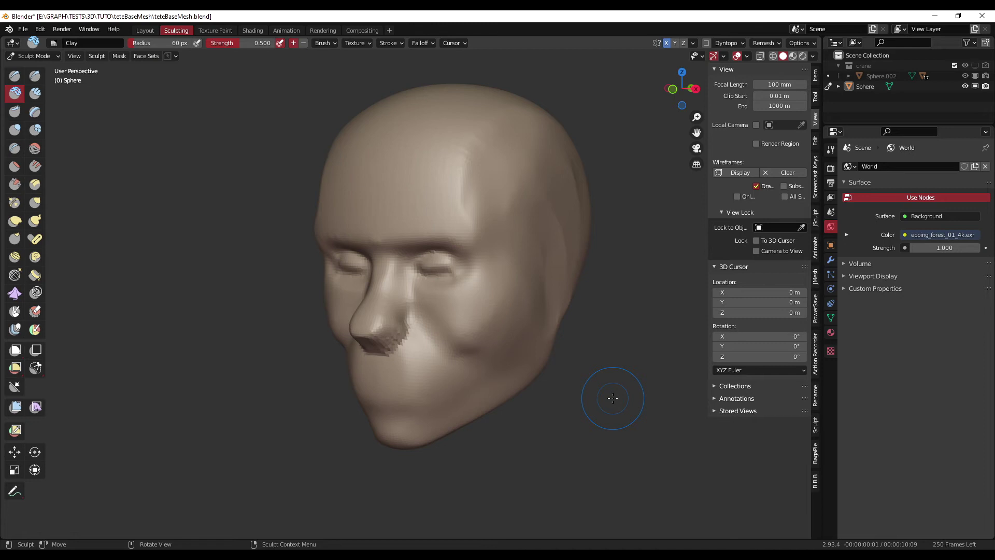
# Step: Rework the side of the skull above the ear area with the Clay brush, raising the radius to 73 px
pyautogui.moveTo(612, 398); pyautogui.dragTo(557, 399, button='middle')
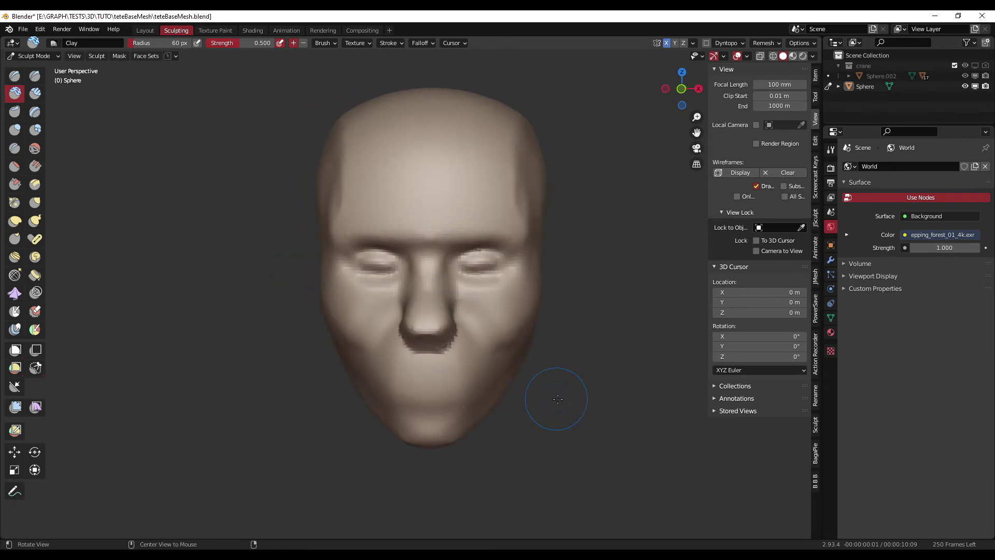
pyautogui.press('KP_1')
pyautogui.scroll(2, 569, 394)
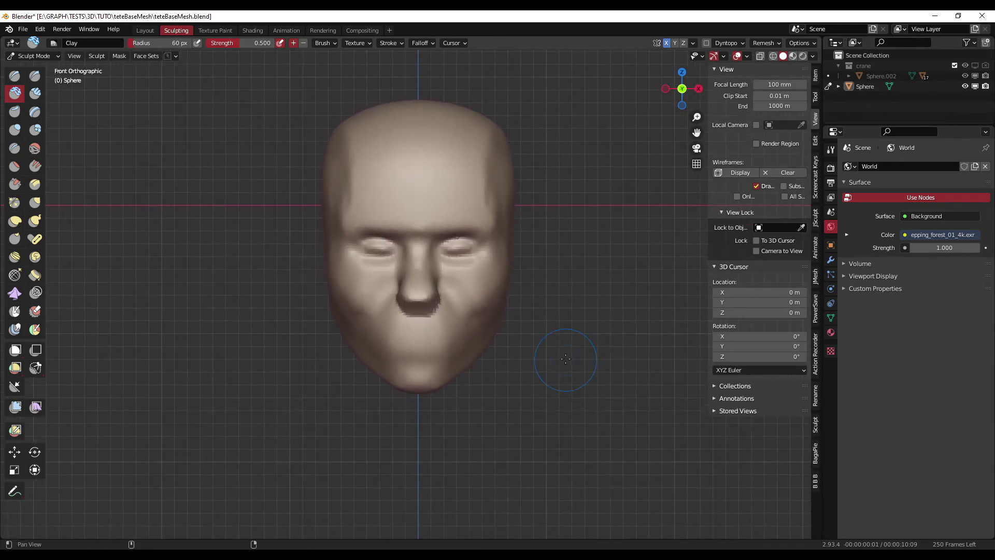
pyautogui.moveTo(593, 384)
pyautogui.mouseDown(button='middle')
pyautogui.moveTo(585, 388)
pyautogui.moveTo(602, 403)
pyautogui.moveTo(544, 378)
pyautogui.moveTo(513, 309)
pyautogui.mouseUp(button='middle')
pyautogui.scroll(2, 583, 387)
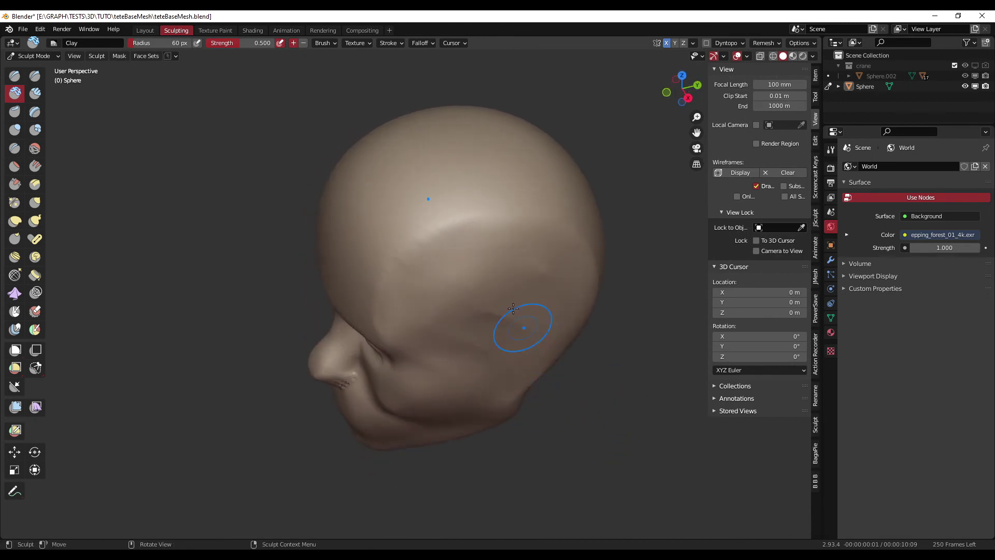
pyautogui.moveTo(420, 252)
pyautogui.mouseDown()
pyautogui.moveTo(573, 255)
pyautogui.moveTo(552, 280)
pyautogui.mouseUp()
pyautogui.moveTo(583, 301)
pyautogui.mouseDown(button='middle')
pyautogui.moveTo(601, 313)
pyautogui.moveTo(440, 255)
pyautogui.mouseUp(button='middle')
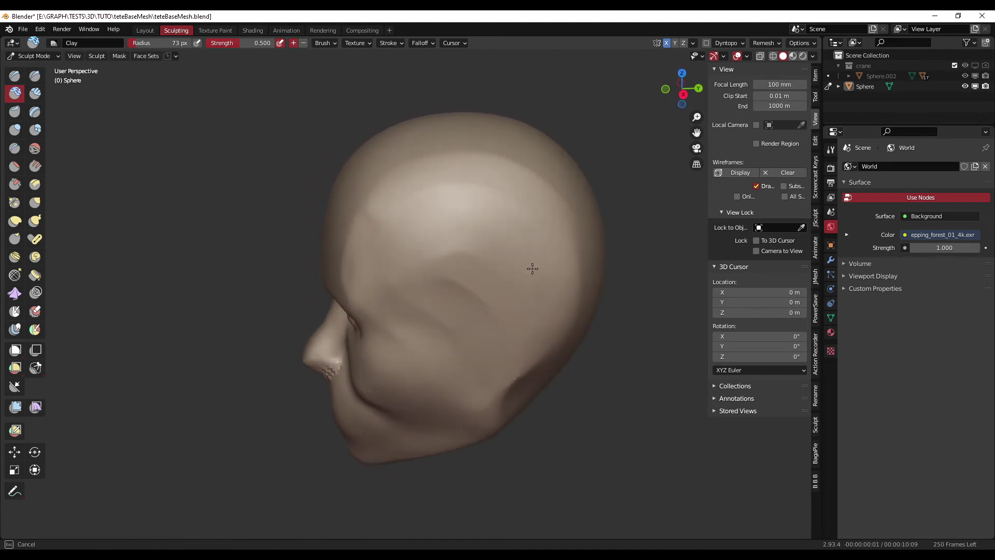
pyautogui.moveTo(533, 269); pyautogui.dragTo(545, 310, button='middle')
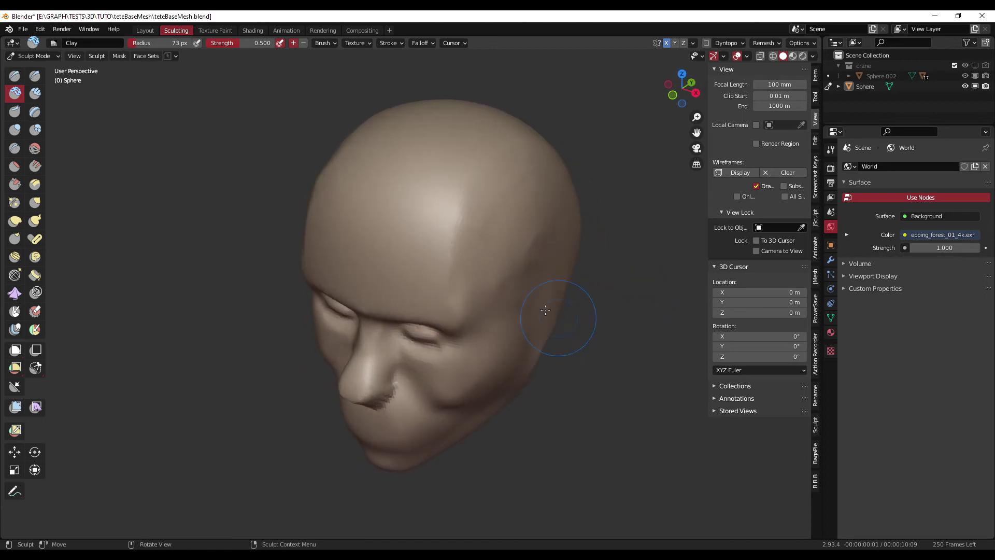
# Step: Blend the temple into the forehead and the side of the skull at 77 px brush radius
pyautogui.moveTo(455, 250)
pyautogui.mouseDown(button='middle')
pyautogui.moveTo(557, 338)
pyautogui.moveTo(497, 306)
pyautogui.moveTo(439, 251)
pyautogui.moveTo(462, 278)
pyautogui.mouseUp(button='middle')
pyautogui.press('f')
pyautogui.click(545, 260)
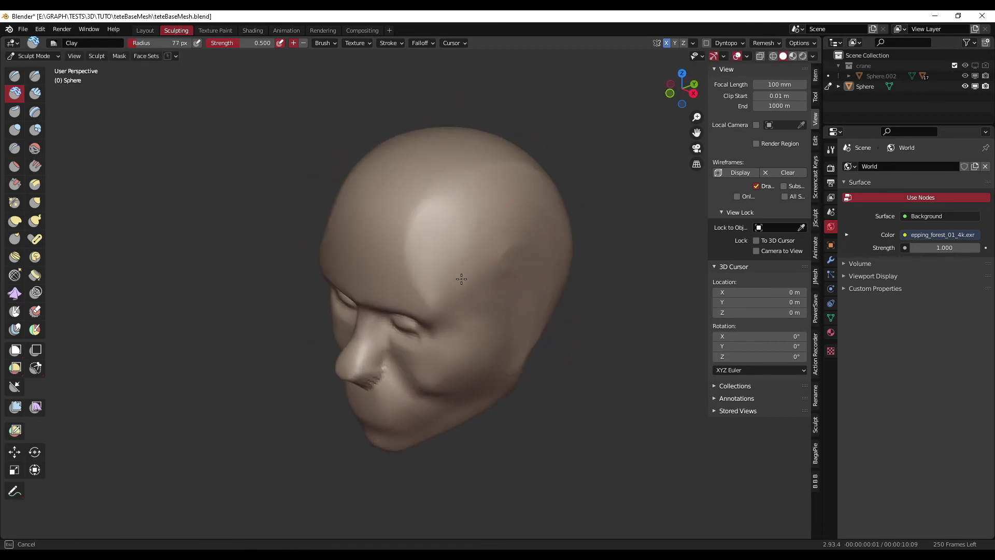
pyautogui.moveTo(508, 246); pyautogui.dragTo(580, 289, button='middle')
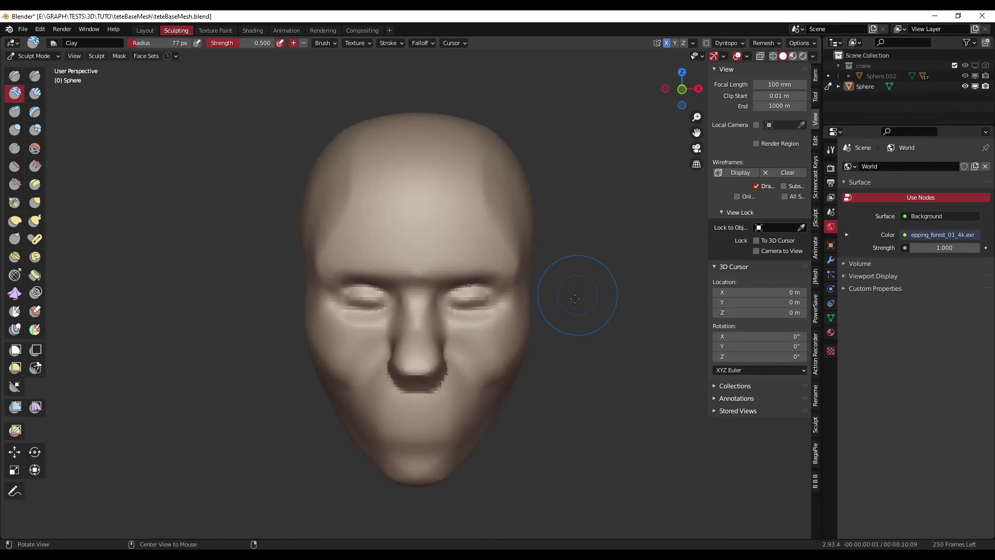
# Step: Refine the brow and forehead and smooth the underside of the nose at 57 px brush radius
pyautogui.scroll(2, 555, 311)
pyautogui.press('f')
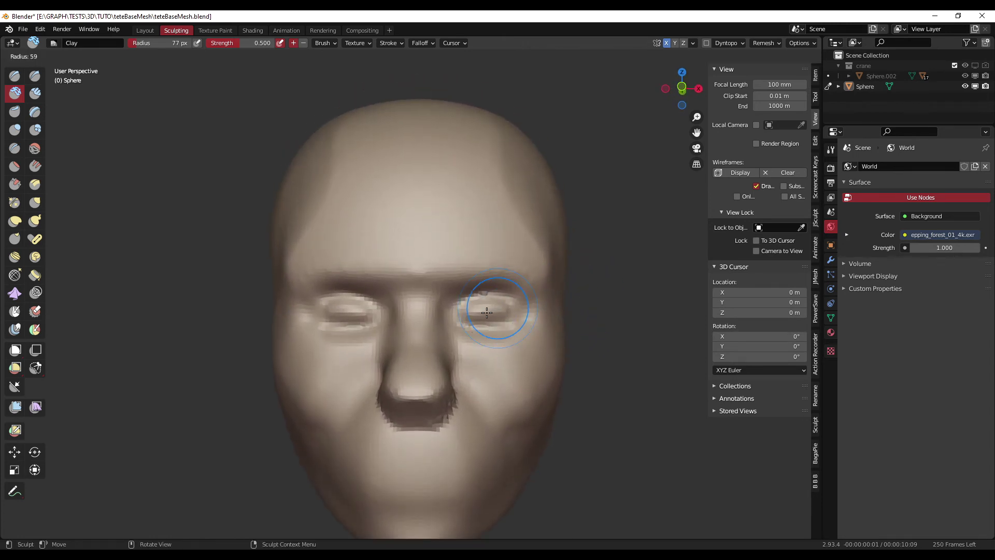
pyautogui.click(533, 336)
pyautogui.scroll(-1, 557, 363)
pyautogui.press('f')
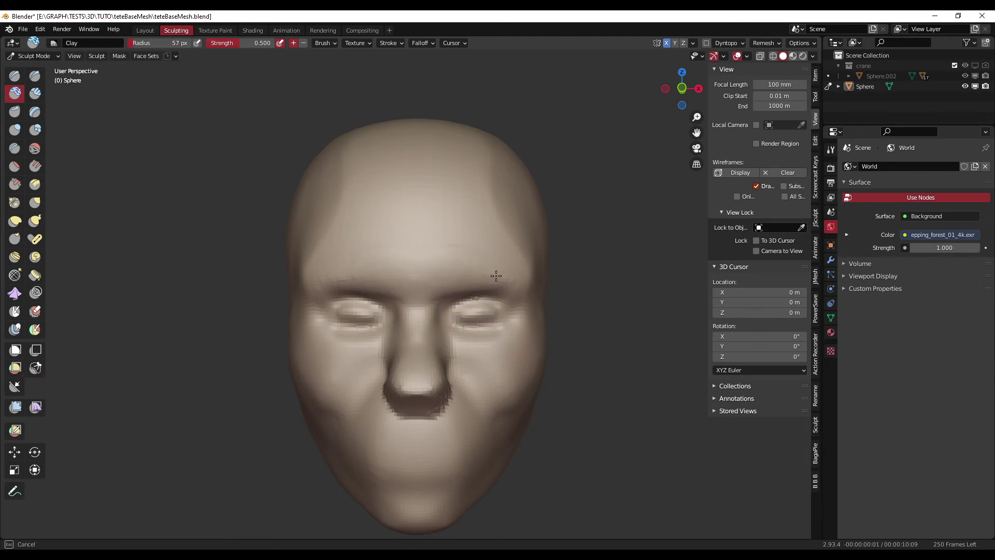
pyautogui.moveTo(494, 270)
pyautogui.mouseDown(button='middle')
pyautogui.moveTo(489, 328)
pyautogui.moveTo(458, 322)
pyautogui.moveTo(508, 329)
pyautogui.moveTo(471, 295)
pyautogui.moveTo(518, 357)
pyautogui.moveTo(518, 333)
pyautogui.mouseUp(button='middle')
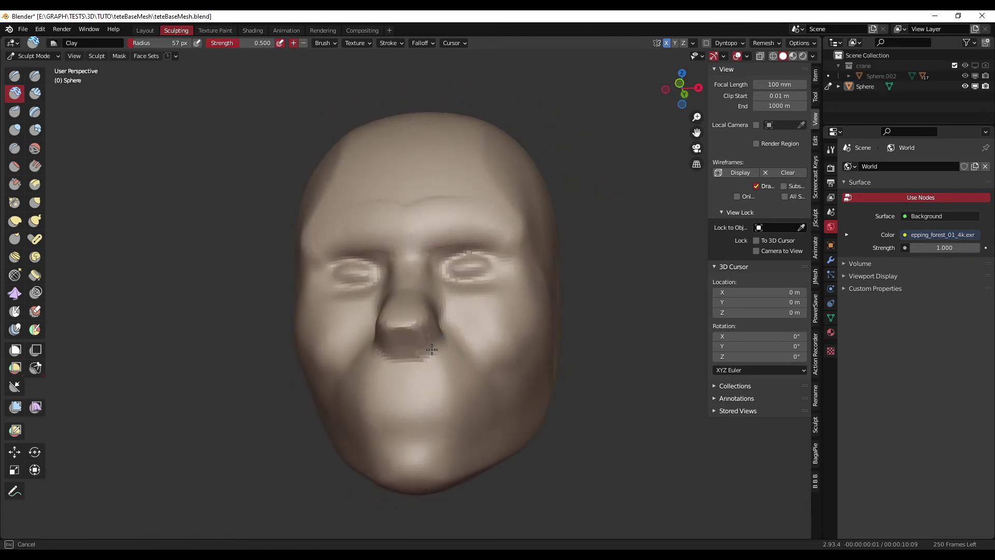
pyautogui.moveTo(431, 350)
pyautogui.mouseDown(button='middle')
pyautogui.moveTo(450, 400)
pyautogui.moveTo(484, 384)
pyautogui.moveTo(426, 348)
pyautogui.mouseUp(button='middle')
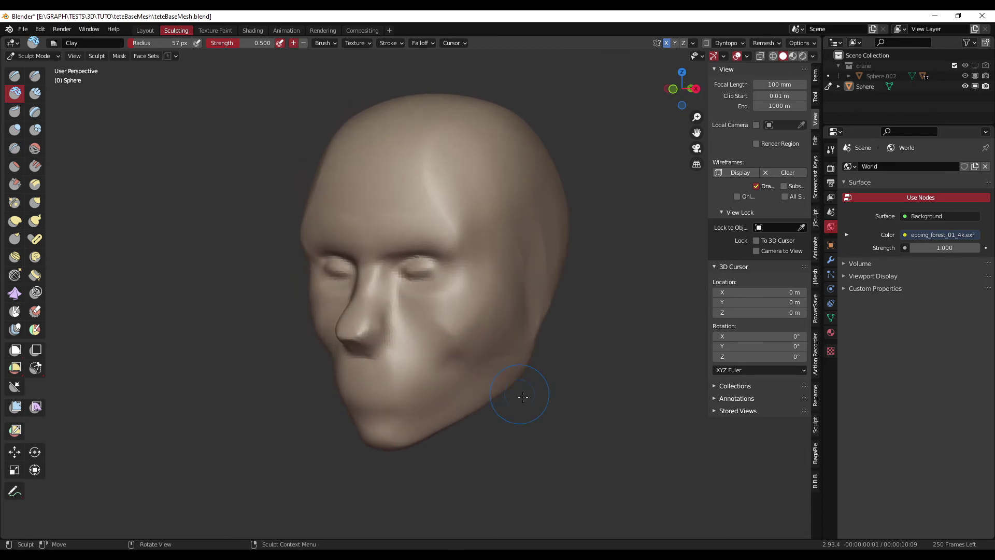
# Step: Rework the area behind the jaw and under the skull with the Clay brush, raising the radius to 135 px
pyautogui.moveTo(534, 402)
pyautogui.mouseDown(button='middle')
pyautogui.moveTo(599, 426)
pyautogui.moveTo(544, 421)
pyautogui.mouseUp(button='middle')
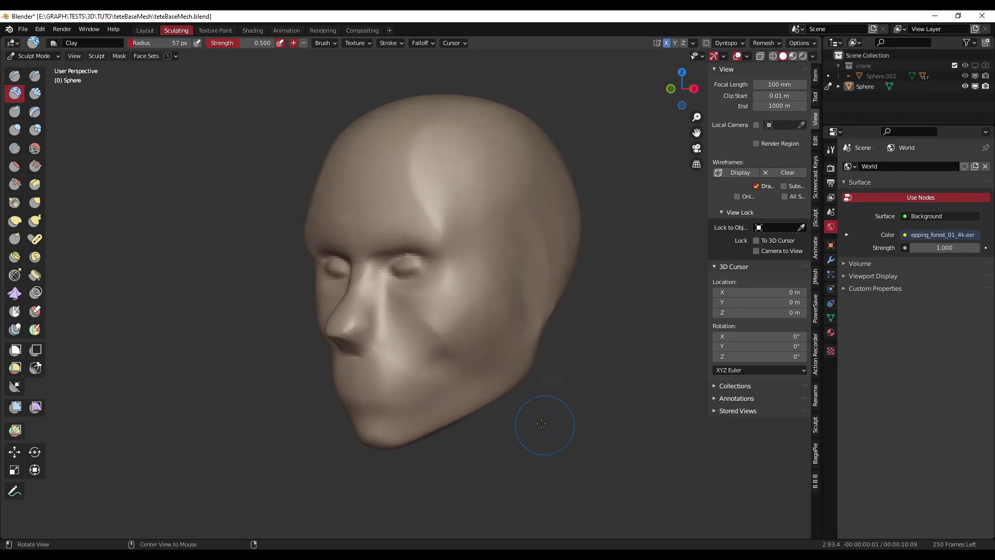
pyautogui.scroll(2, 519, 383)
pyautogui.press('f')
pyautogui.moveTo(455, 337)
pyautogui.mouseDown(button='middle')
pyautogui.moveTo(540, 437)
pyautogui.moveTo(353, 441)
pyautogui.moveTo(366, 455)
pyautogui.moveTo(474, 379)
pyautogui.moveTo(450, 337)
pyautogui.moveTo(525, 305)
pyautogui.mouseUp(button='middle')
pyautogui.press('f')
pyautogui.click(457, 362)
pyautogui.moveTo(529, 186); pyautogui.dragTo(519, 265, button='middle')
pyautogui.press('f')
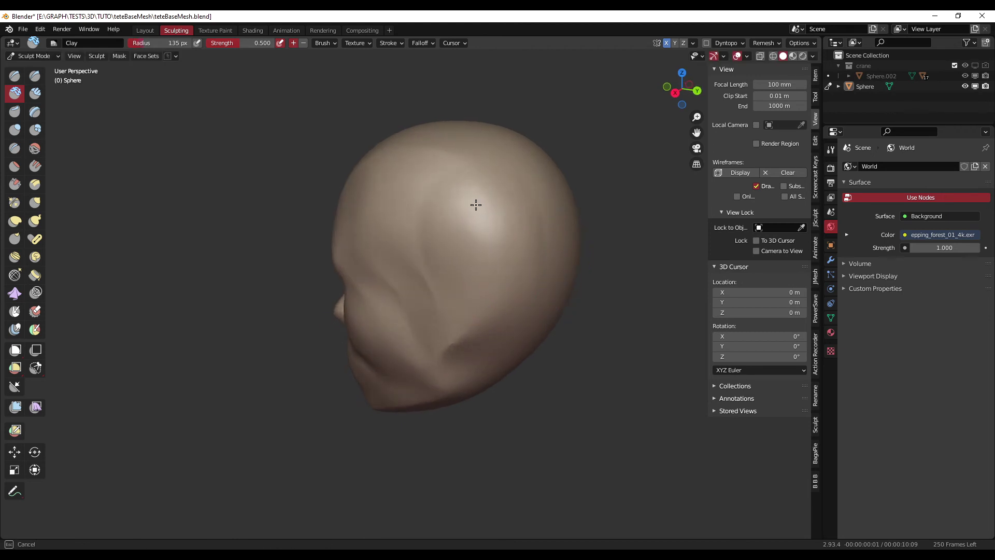
pyautogui.moveTo(515, 301)
pyautogui.mouseDown(button='middle')
pyautogui.moveTo(643, 309)
pyautogui.moveTo(497, 295)
pyautogui.moveTo(515, 322)
pyautogui.moveTo(441, 268)
pyautogui.moveTo(444, 256)
pyautogui.moveTo(453, 284)
pyautogui.mouseUp(button='middle')
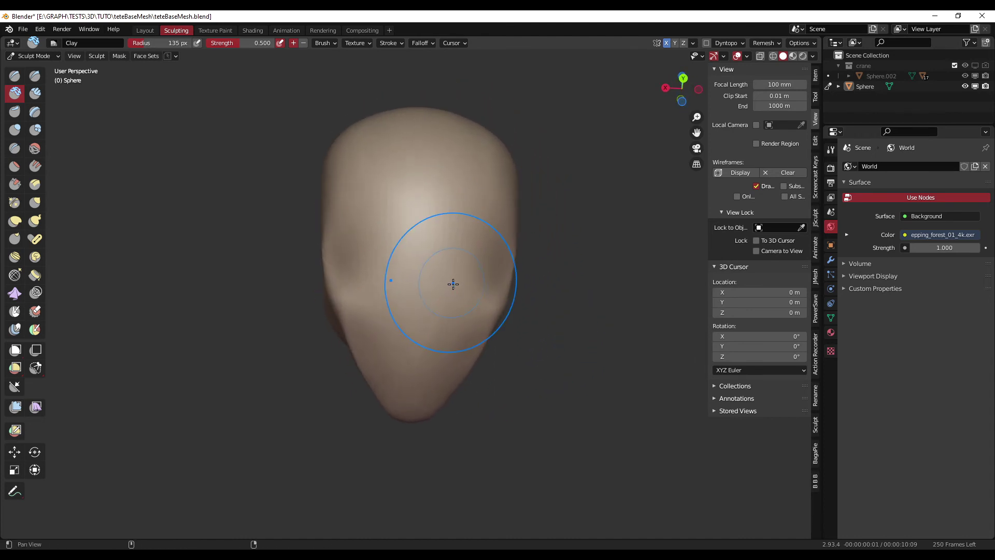
# Step: Paint a round mask on the underside of the skull with the Mask brush at 106 px radius
pyautogui.press('m')
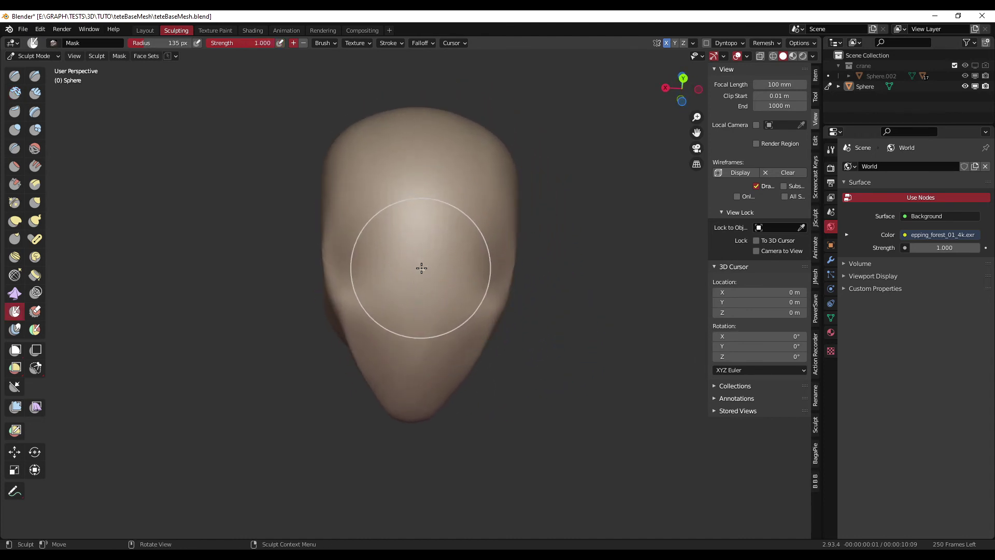
pyautogui.press('f')
pyautogui.click(420, 239)
pyautogui.moveTo(420, 240); pyautogui.dragTo(387, 244)
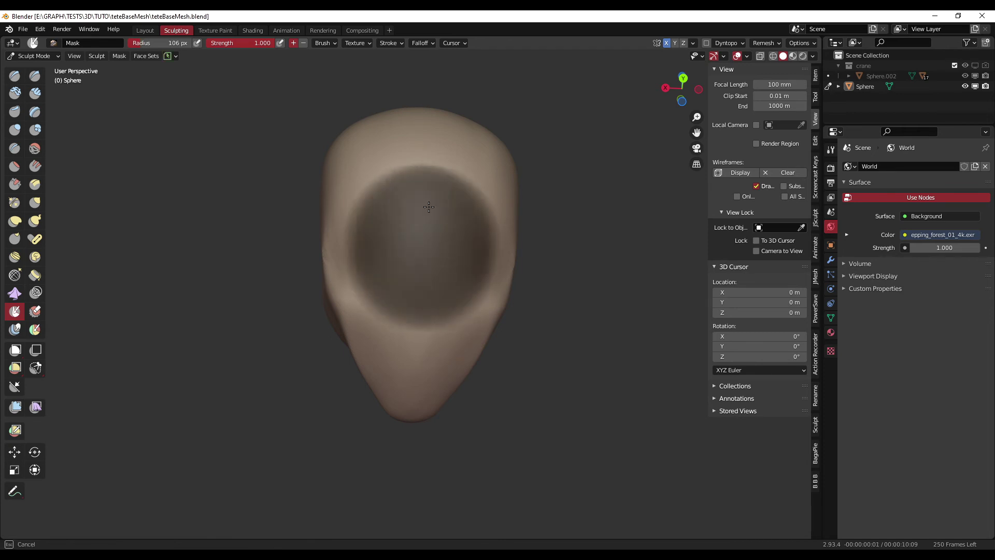
# Step: Extend the mask edges toward the jaw corners and the back of the skull at 55 px radius
pyautogui.moveTo(411, 273)
pyautogui.mouseDown(button='middle')
pyautogui.moveTo(404, 238)
pyautogui.moveTo(441, 247)
pyautogui.mouseUp(button='middle')
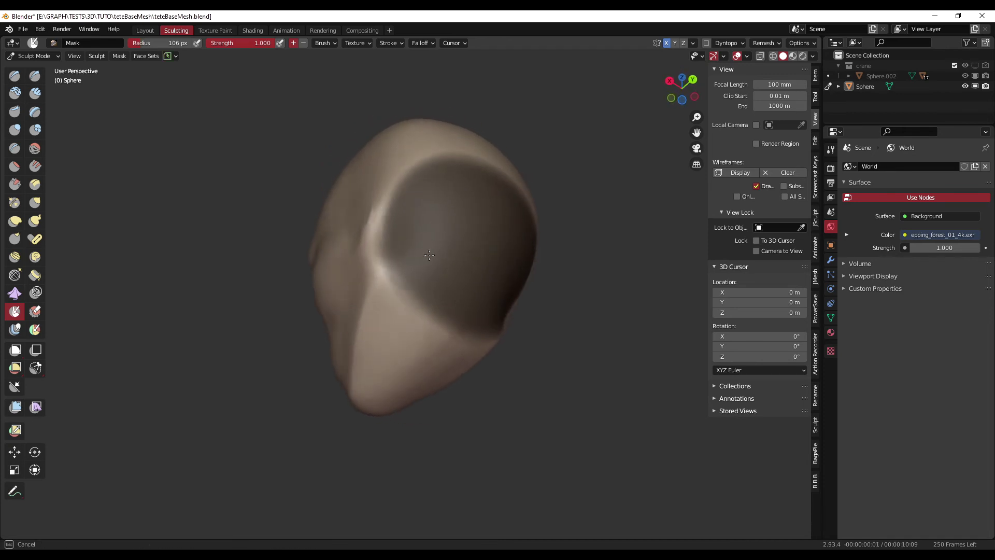
pyautogui.press('f')
pyautogui.click(399, 281)
pyautogui.press('f')
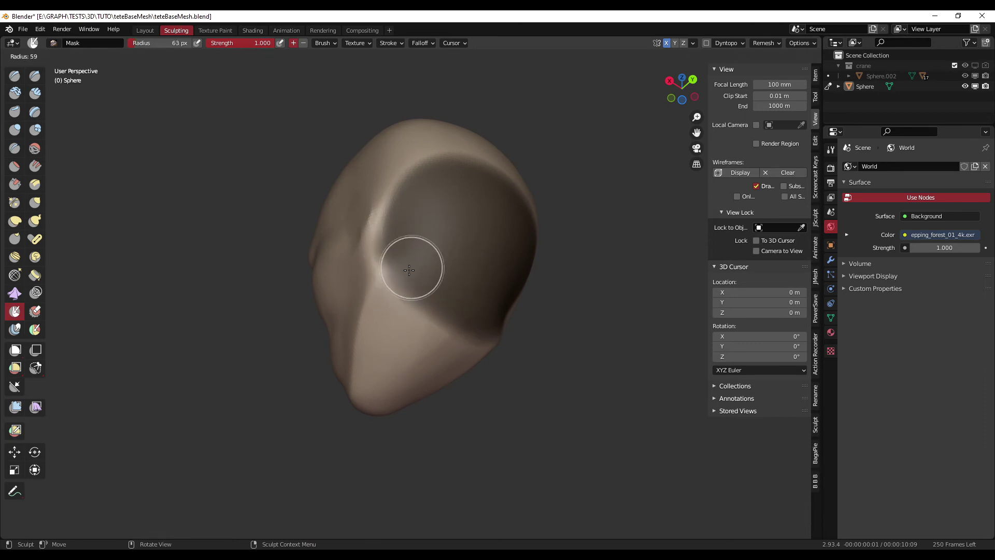
pyautogui.click(441, 269)
pyautogui.moveTo(416, 275); pyautogui.dragTo(405, 229)
pyautogui.moveTo(439, 187)
pyautogui.mouseDown(button='middle')
pyautogui.moveTo(451, 338)
pyautogui.moveTo(484, 317)
pyautogui.moveTo(413, 262)
pyautogui.moveTo(394, 227)
pyautogui.moveTo(363, 220)
pyautogui.moveTo(346, 243)
pyautogui.mouseUp(button='middle')
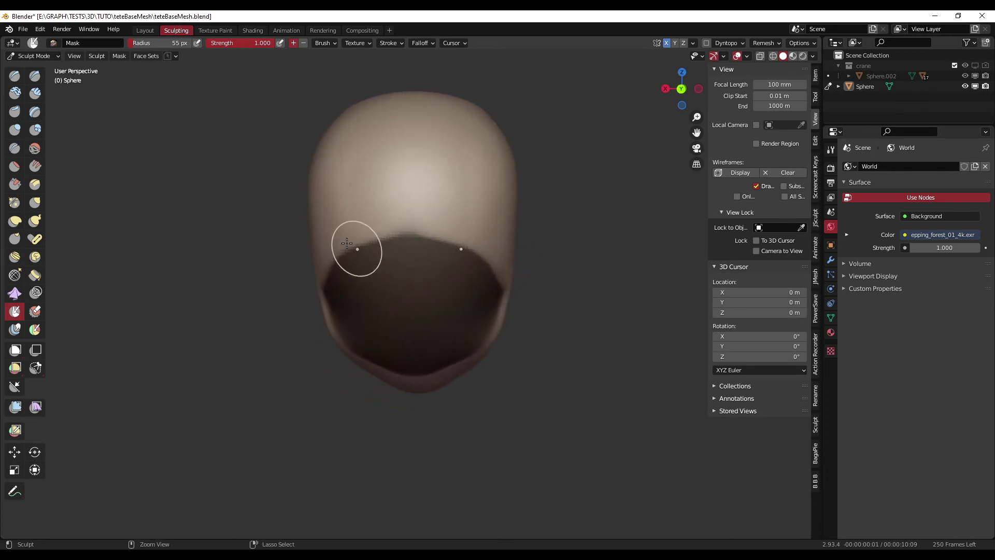
# Step: Refine the mask outline under the jaw and invert it so only the base of the neck can be edited
pyautogui.keyDown('alt'); pyautogui.moveTo(540, 280); pyautogui.dragTo(658, 302, button='middle'); pyautogui.keyUp('alt')
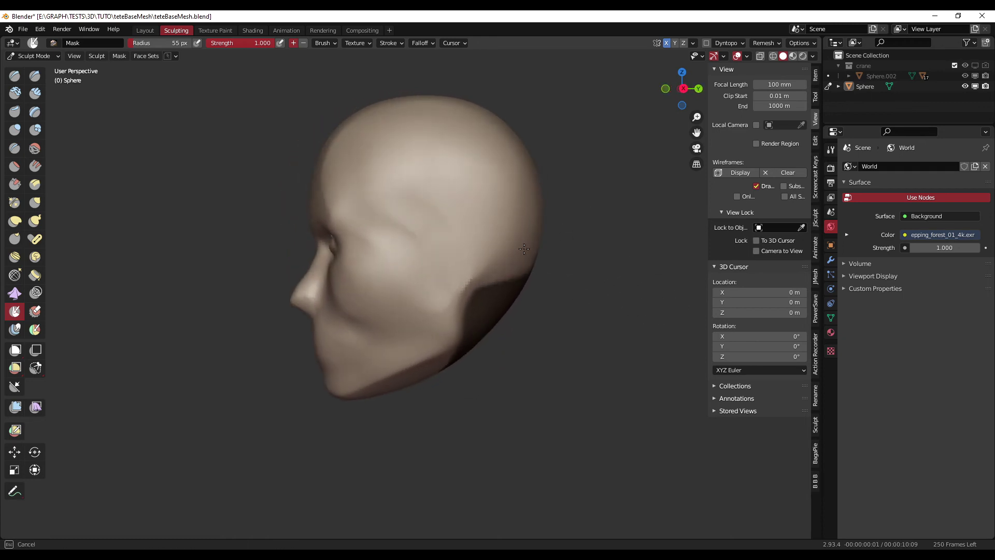
pyautogui.moveTo(524, 249); pyautogui.dragTo(332, 300, button='middle')
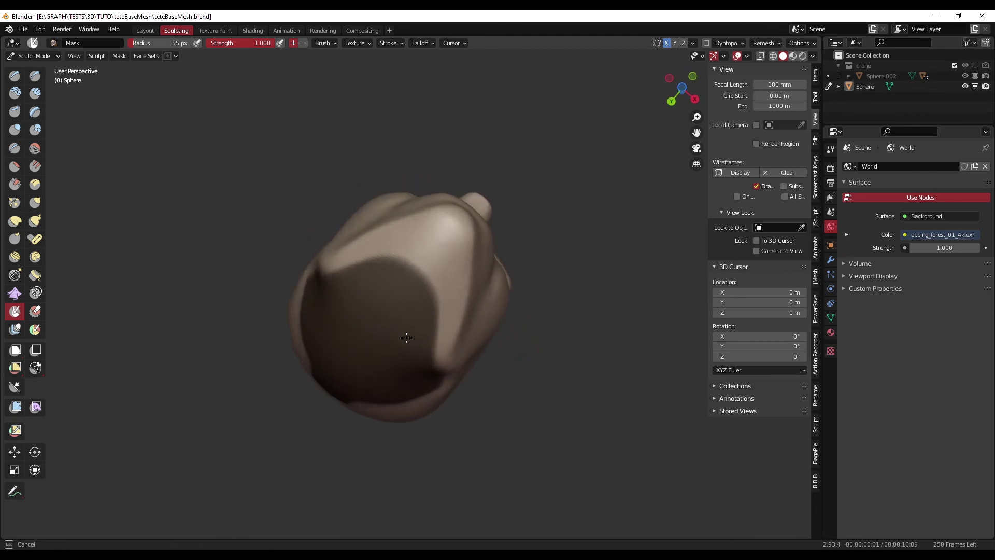
pyautogui.moveTo(407, 337)
pyautogui.mouseDown(button='middle')
pyautogui.moveTo(327, 399)
pyautogui.moveTo(397, 349)
pyautogui.moveTo(356, 319)
pyautogui.mouseUp(button='middle')
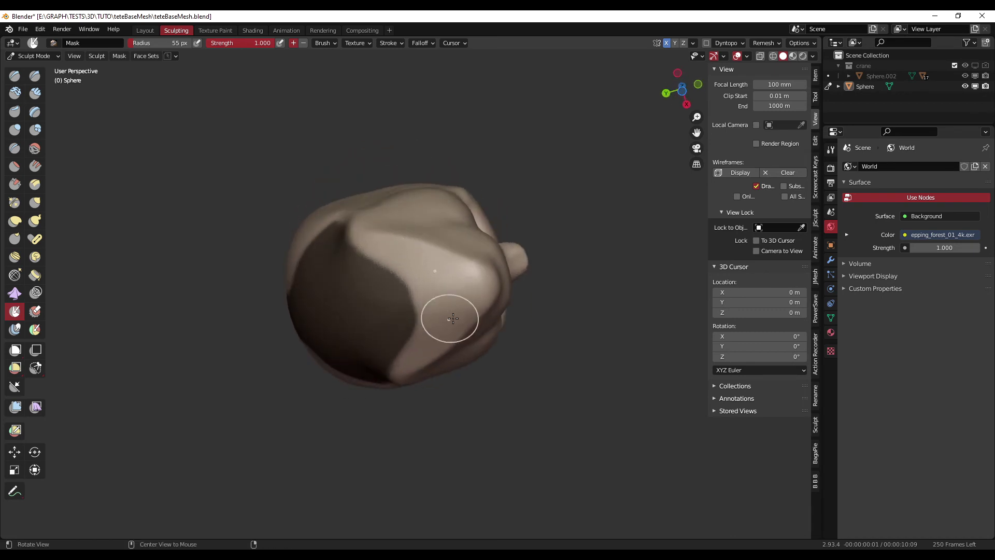
pyautogui.moveTo(453, 318); pyautogui.dragTo(439, 239, button='middle')
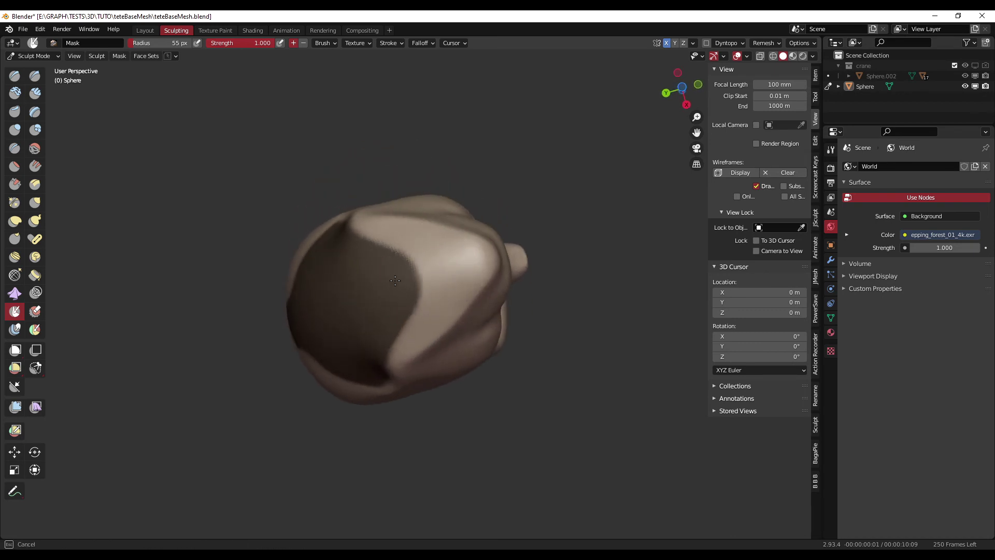
pyautogui.moveTo(394, 281)
pyautogui.mouseDown(button='middle')
pyautogui.moveTo(479, 335)
pyautogui.moveTo(406, 222)
pyautogui.mouseUp(button='middle')
pyautogui.moveTo(519, 236); pyautogui.dragTo(449, 225, button='middle')
pyautogui.moveTo(417, 270)
pyautogui.mouseDown(button='middle')
pyautogui.moveTo(466, 295)
pyautogui.moveTo(466, 238)
pyautogui.mouseUp(button='middle')
pyautogui.hotkey('ctrl', 'i')
# Step: In right orthographic view, pull the neck down from the unmasked area with the Snake Hook brush at 292 px radius
pyautogui.press('KP_3')
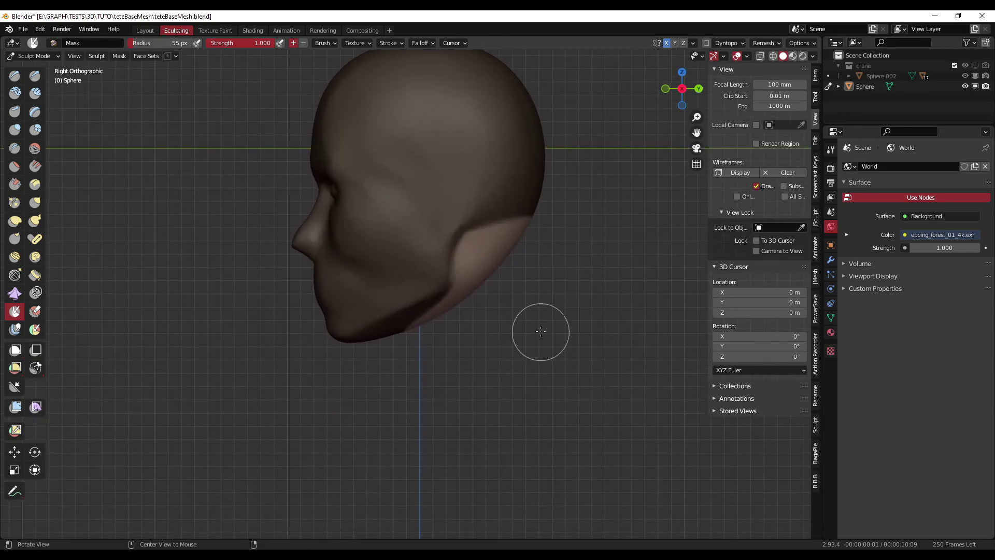
pyautogui.keyDown('ctrl'); pyautogui.moveTo(539, 331); pyautogui.dragTo(493, 373, button='middle'); pyautogui.keyUp('ctrl')
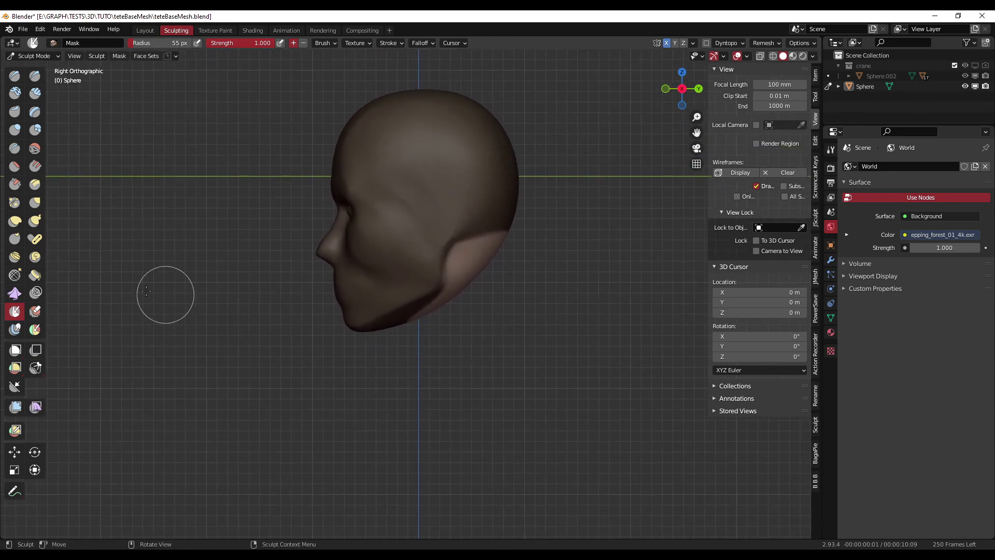
pyautogui.click(36, 220)
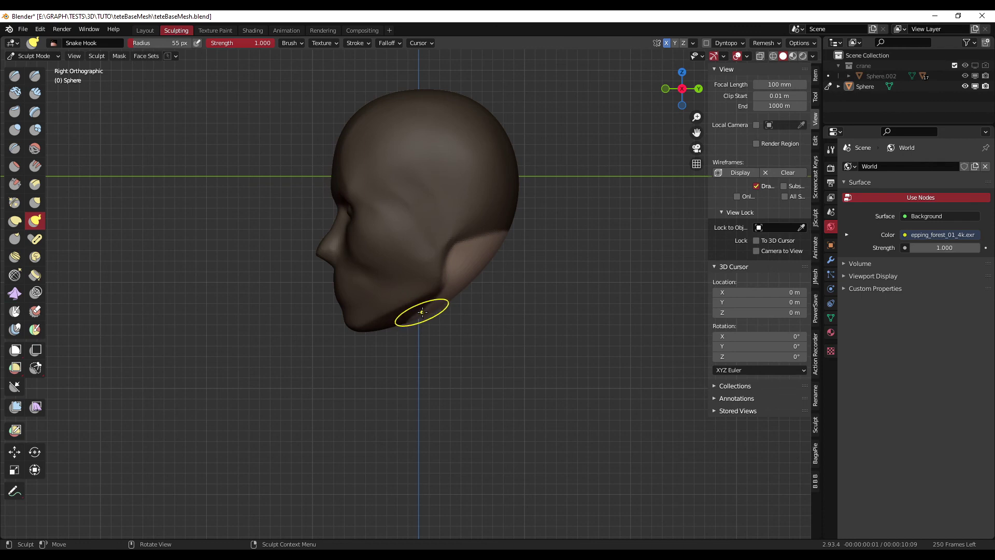
pyautogui.press('f')
pyautogui.click(548, 320)
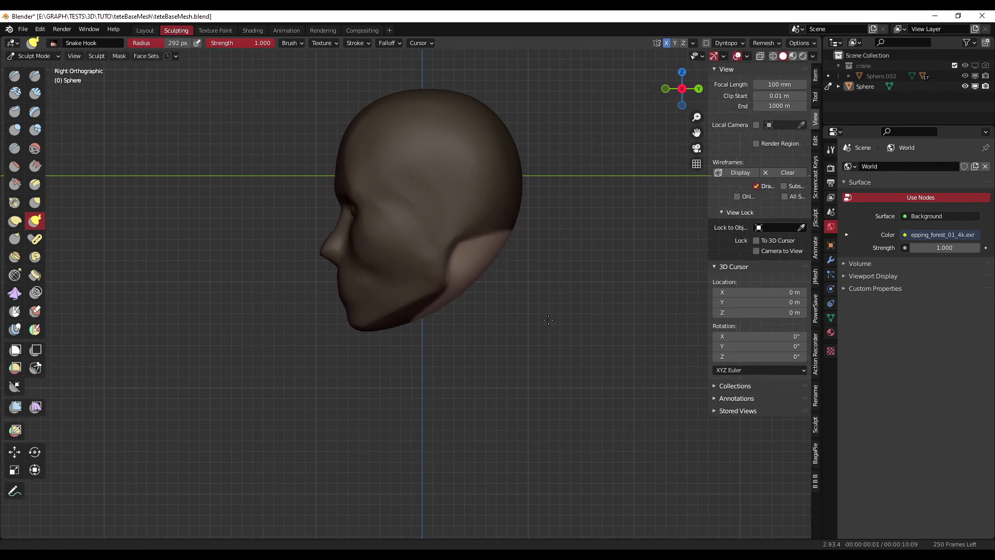
pyautogui.moveTo(548, 320)
pyautogui.keyDown('ctrl'); pyautogui.mouseDown(button='middle')
pyautogui.moveTo(523, 410)
pyautogui.moveTo(515, 391)
pyautogui.mouseUp(button='middle'); pyautogui.keyUp('ctrl')
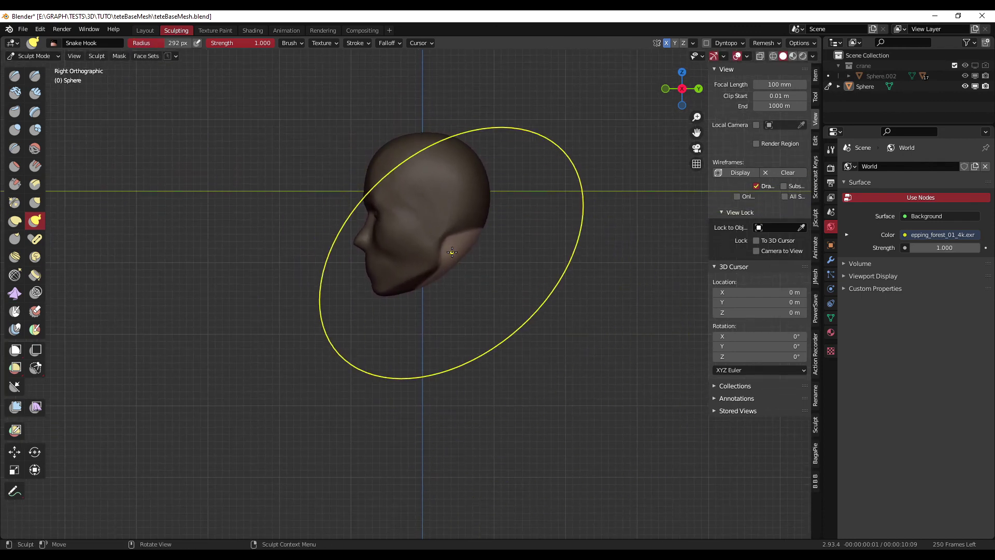
pyautogui.moveTo(451, 251)
pyautogui.mouseDown()
pyautogui.moveTo(447, 282)
pyautogui.moveTo(457, 312)
pyautogui.moveTo(465, 310)
pyautogui.moveTo(464, 328)
pyautogui.mouseUp()
pyautogui.moveTo(465, 332)
pyautogui.mouseDown(button='middle')
pyautogui.moveTo(460, 340)
pyautogui.moveTo(560, 358)
pyautogui.moveTo(454, 373)
pyautogui.moveTo(429, 402)
pyautogui.moveTo(434, 336)
pyautogui.moveTo(466, 319)
pyautogui.mouseUp(button='middle')
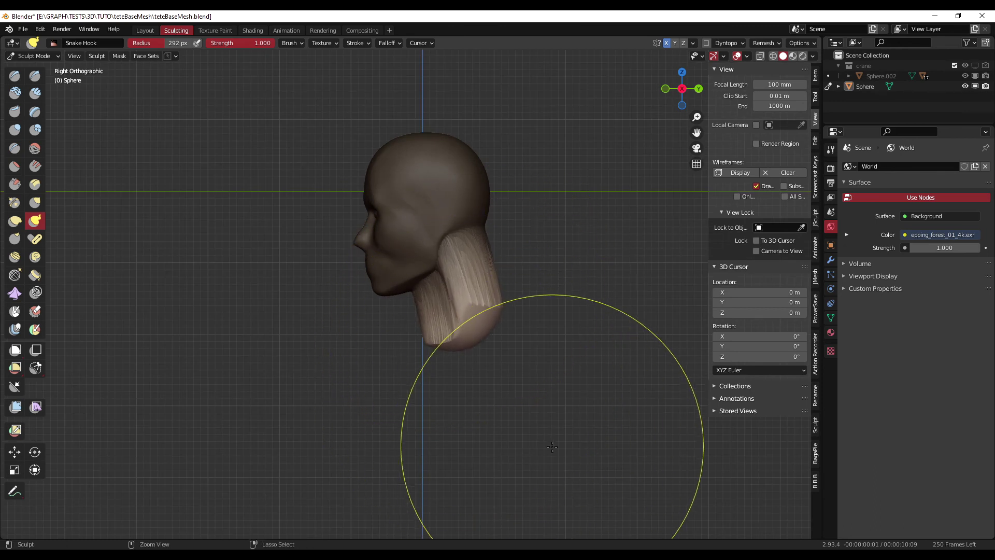
# Step: Clear the mask and smooth the stretched sides and back of the neck at 199 px brush radius
pyautogui.moveTo(591, 367); pyautogui.dragTo(539, 375, button='middle')
pyautogui.scroll(3, 537, 297)
pyautogui.press('f')
pyautogui.click(465, 311)
pyautogui.moveTo(454, 230)
pyautogui.mouseDown()
pyautogui.moveTo(454, 260)
pyautogui.moveTo(506, 238)
pyautogui.mouseUp()
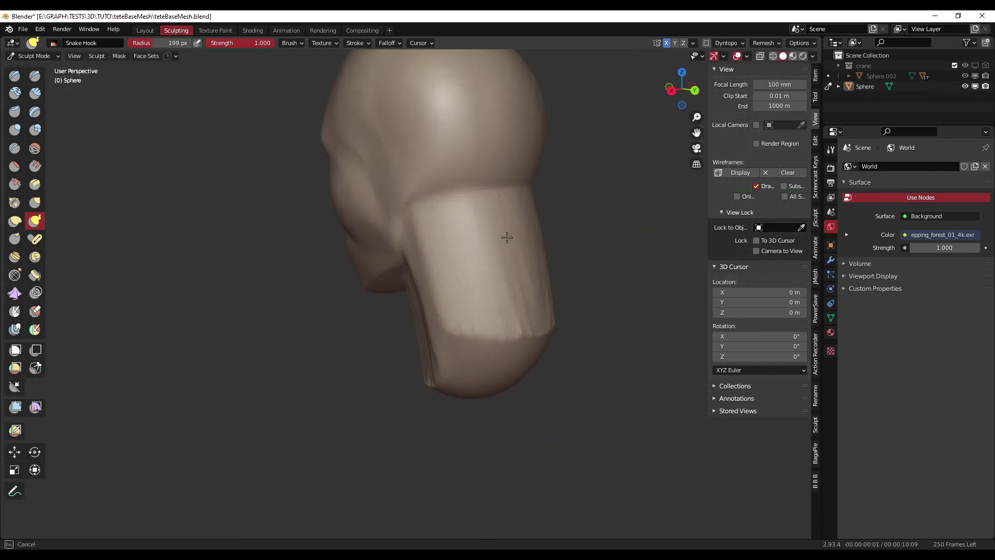
pyautogui.moveTo(477, 329); pyautogui.dragTo(526, 293, button='middle')
pyautogui.moveTo(456, 309); pyautogui.dragTo(471, 304)
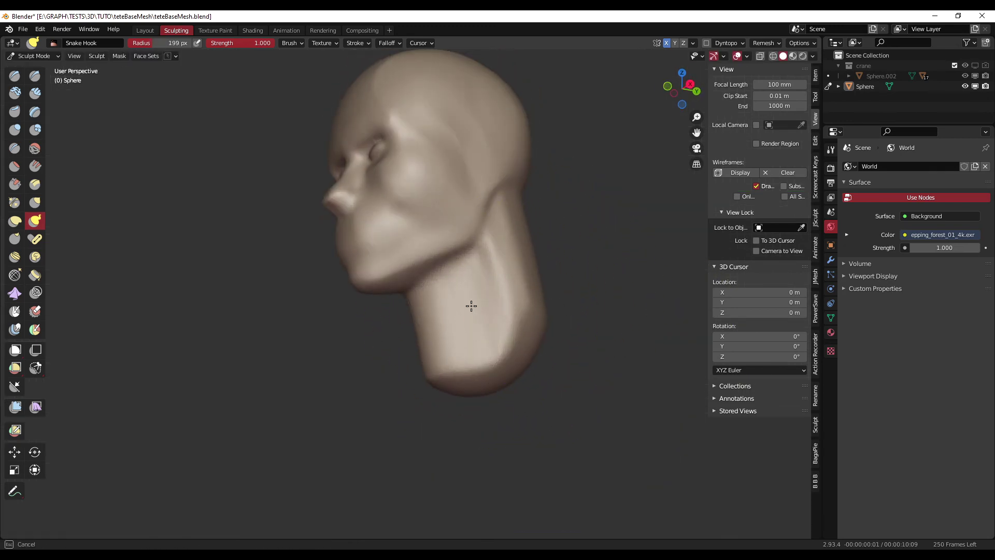
pyautogui.moveTo(433, 340)
pyautogui.mouseDown(button='middle')
pyautogui.moveTo(476, 352)
pyautogui.moveTo(506, 344)
pyautogui.mouseUp(button='middle')
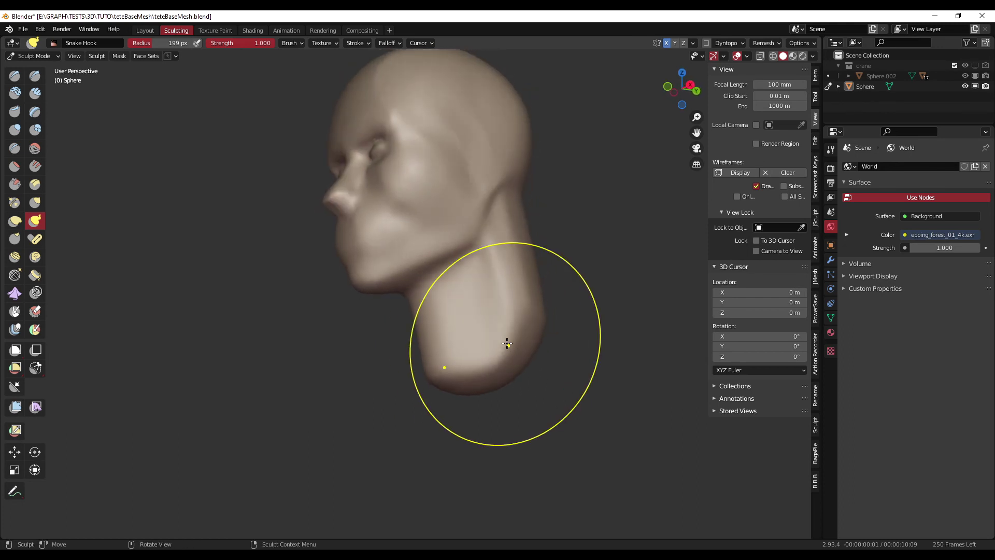
# Step: Sculpt the muscle form running down the side of the neck with the Clay brush, reducing the radius to 56 px
pyautogui.click(14, 77)
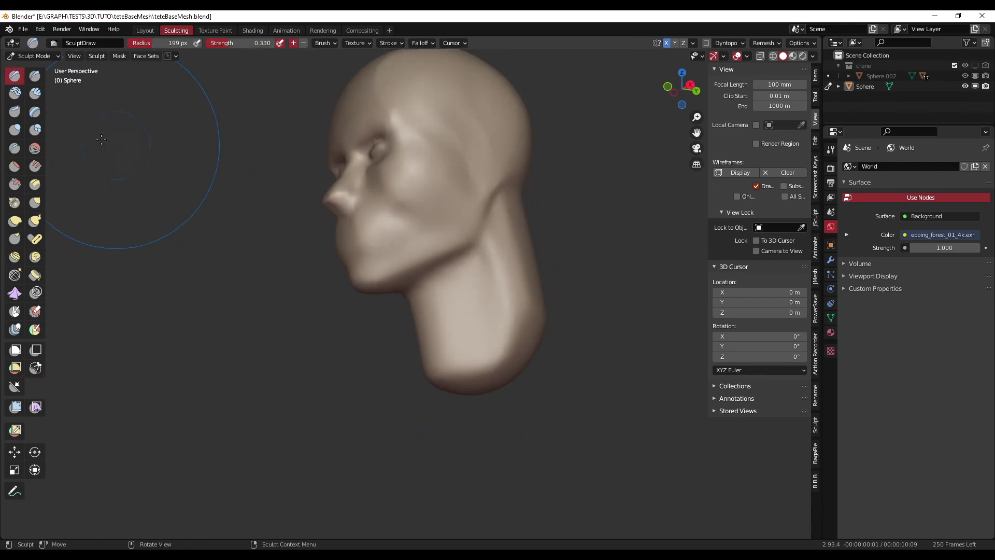
pyautogui.press('c')
pyautogui.press('f')
pyautogui.click(458, 363)
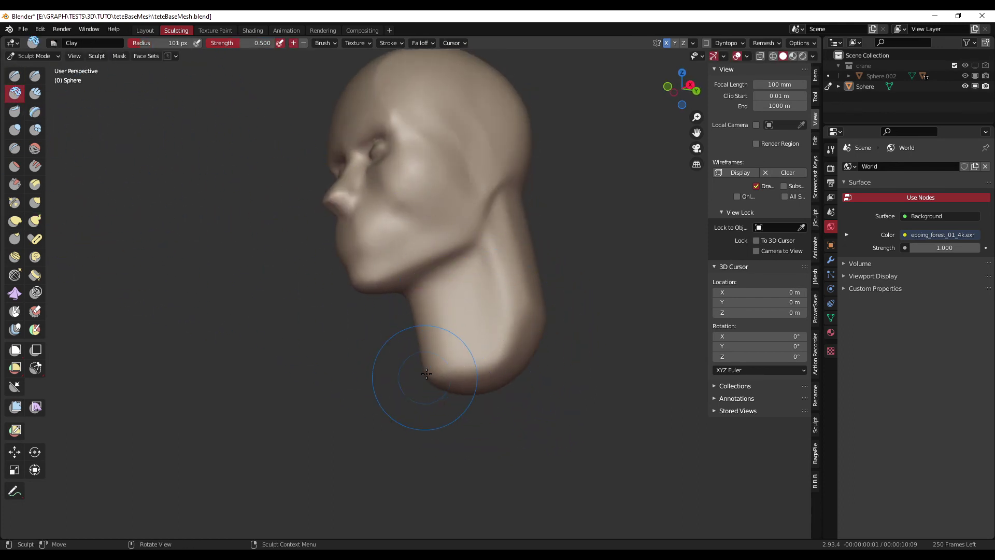
pyautogui.moveTo(495, 261)
pyautogui.mouseDown()
pyautogui.moveTo(488, 339)
pyautogui.moveTo(473, 339)
pyautogui.moveTo(490, 342)
pyautogui.mouseUp()
pyautogui.moveTo(490, 342); pyautogui.dragTo(487, 290, button='middle')
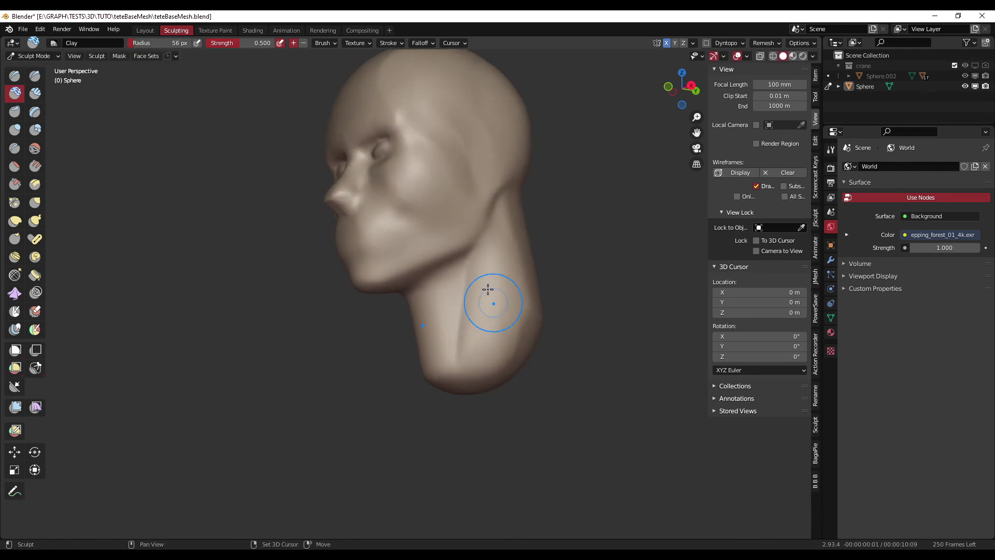
pyautogui.moveTo(465, 335); pyautogui.dragTo(480, 344, button='middle')
# Step: Smooth the side of the neck below the jaw with an enlarged brush
pyautogui.press('f')
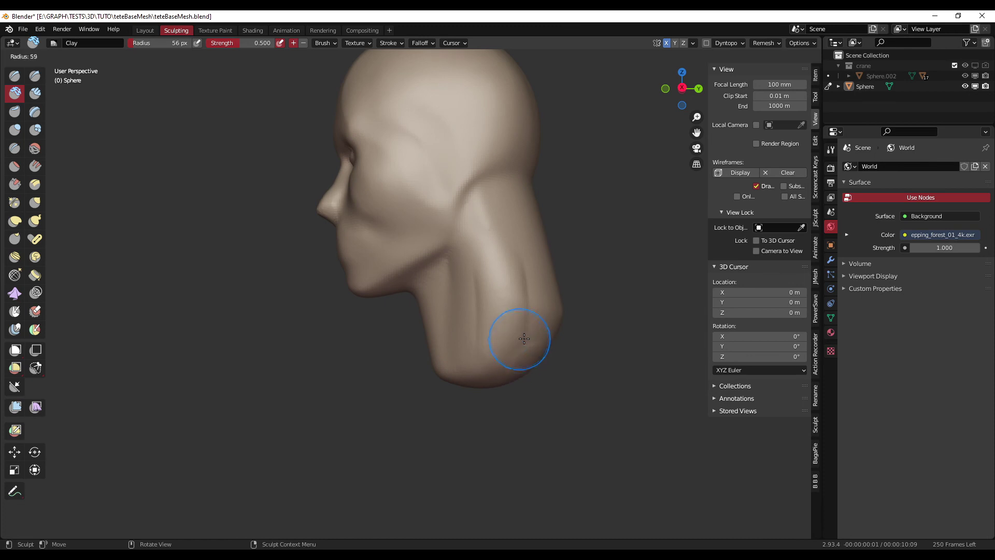
pyautogui.click(546, 335)
pyautogui.moveTo(510, 290)
pyautogui.keyDown('shift'); pyautogui.mouseDown()
pyautogui.moveTo(497, 259)
pyautogui.moveTo(530, 289)
pyautogui.moveTo(510, 332)
pyautogui.mouseUp(); pyautogui.keyUp('shift')
pyautogui.moveTo(499, 337); pyautogui.dragTo(595, 329, button='middle')
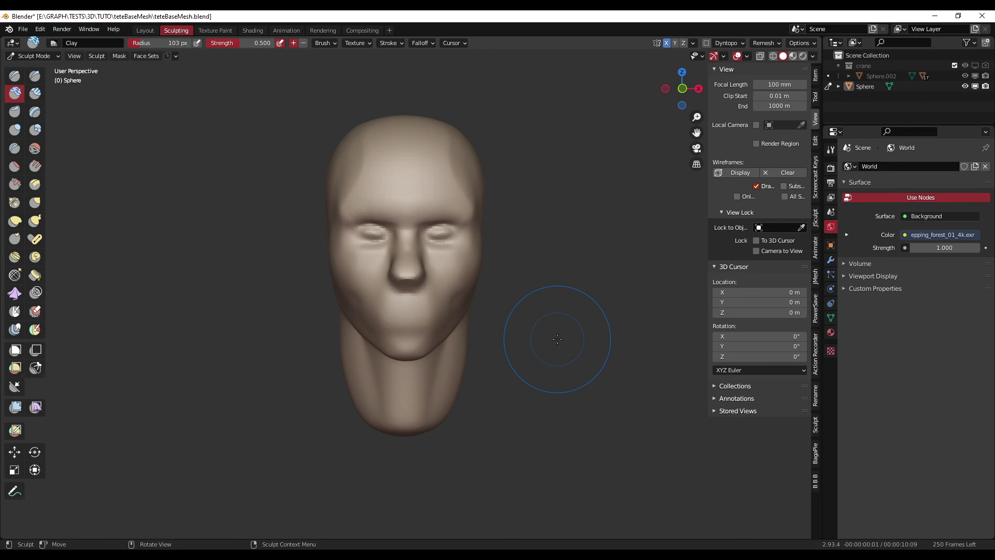
# Step: Reshape the cheeks and sides of the jaw with the Elastic Deform brush, reducing the radius from 147 to 118 px
pyautogui.moveTo(538, 386)
pyautogui.mouseDown(button='middle')
pyautogui.moveTo(481, 386)
pyautogui.moveTo(461, 295)
pyautogui.moveTo(511, 311)
pyautogui.moveTo(534, 338)
pyautogui.moveTo(555, 329)
pyautogui.mouseUp(button='middle')
pyautogui.press('e')
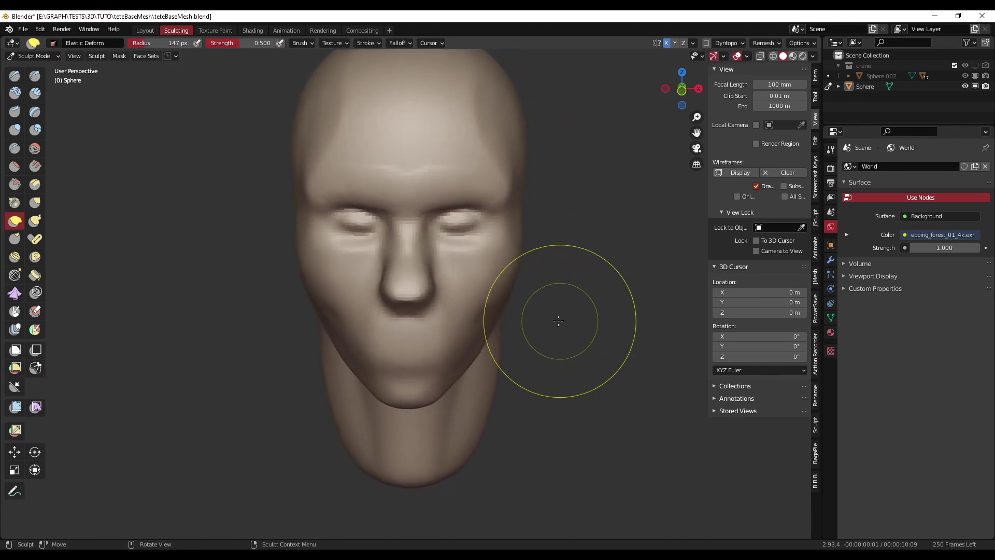
pyautogui.moveTo(497, 307); pyautogui.dragTo(488, 299)
pyautogui.moveTo(510, 298); pyautogui.dragTo(514, 280, button='middle')
pyautogui.press('f')
pyautogui.click(493, 285)
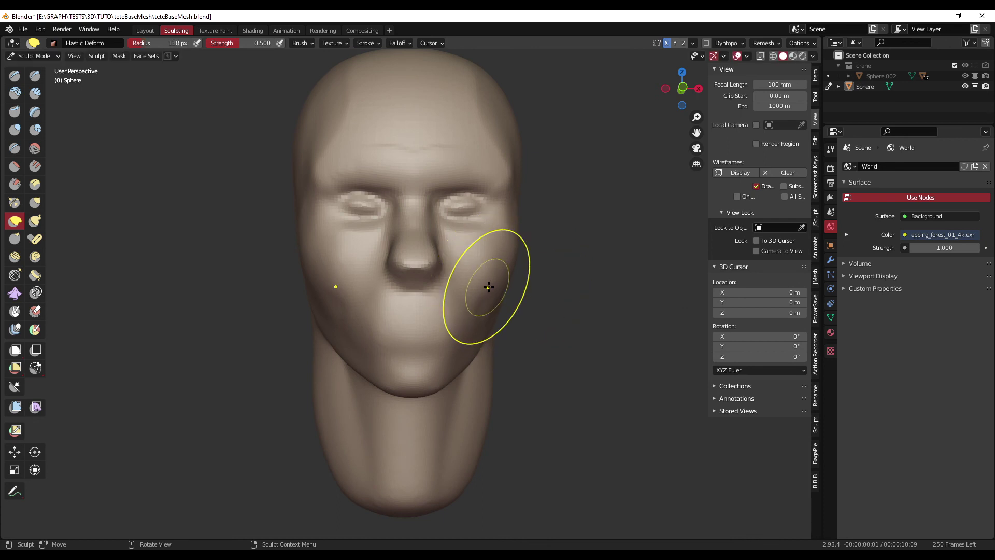
pyautogui.moveTo(488, 287); pyautogui.dragTo(488, 270)
# Step: Reshape the nape and the back of the neck with Elastic Deform at 92 px radius and save the file
pyautogui.moveTo(501, 286)
pyautogui.mouseDown(button='middle')
pyautogui.moveTo(416, 309)
pyautogui.moveTo(500, 321)
pyautogui.mouseUp(button='middle')
pyautogui.press('f')
pyautogui.click(456, 300)
pyautogui.moveTo(552, 307)
pyautogui.mouseDown()
pyautogui.moveTo(536, 307)
pyautogui.moveTo(542, 322)
pyautogui.mouseUp()
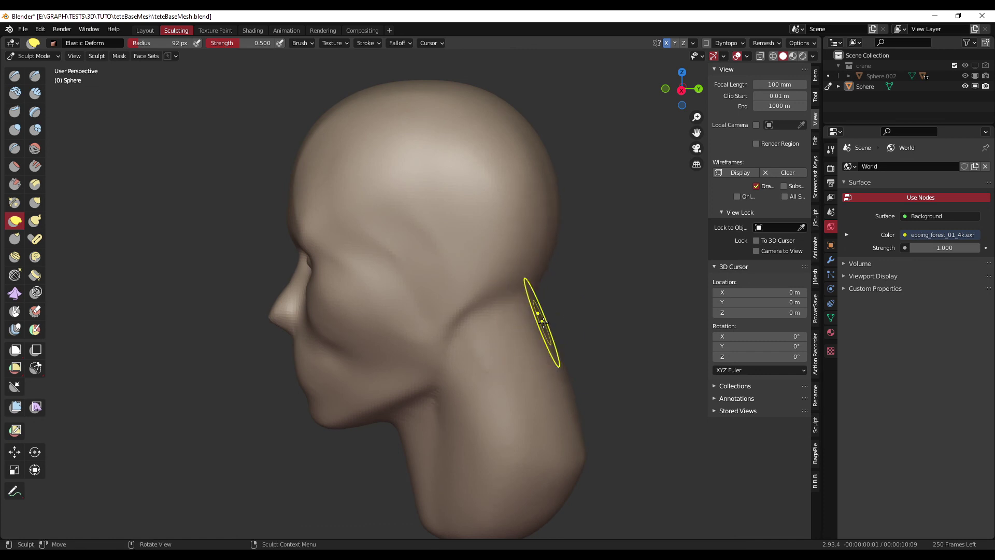
pyautogui.moveTo(543, 322)
pyautogui.mouseDown(button='middle')
pyautogui.moveTo(453, 357)
pyautogui.moveTo(471, 334)
pyautogui.mouseUp(button='middle')
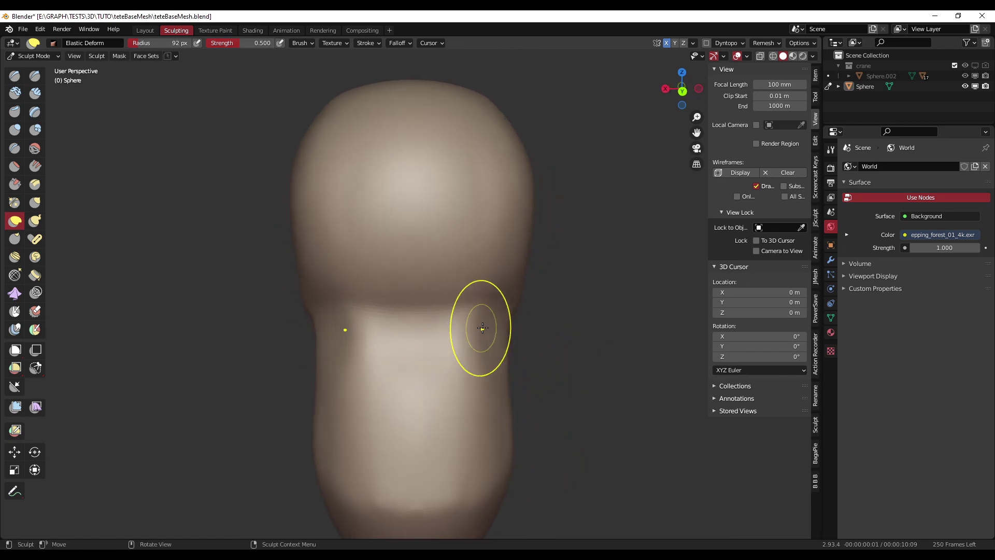
pyautogui.moveTo(482, 327)
pyautogui.mouseDown()
pyautogui.moveTo(473, 386)
pyautogui.moveTo(450, 423)
pyautogui.mouseUp()
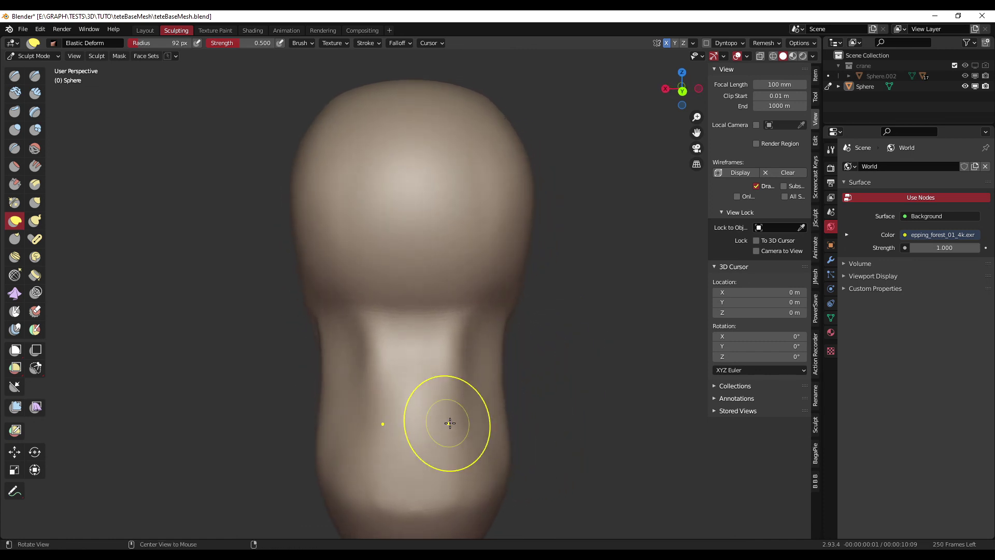
pyautogui.moveTo(450, 423); pyautogui.dragTo(570, 363, button='middle')
pyautogui.scroll(3, 566, 333)
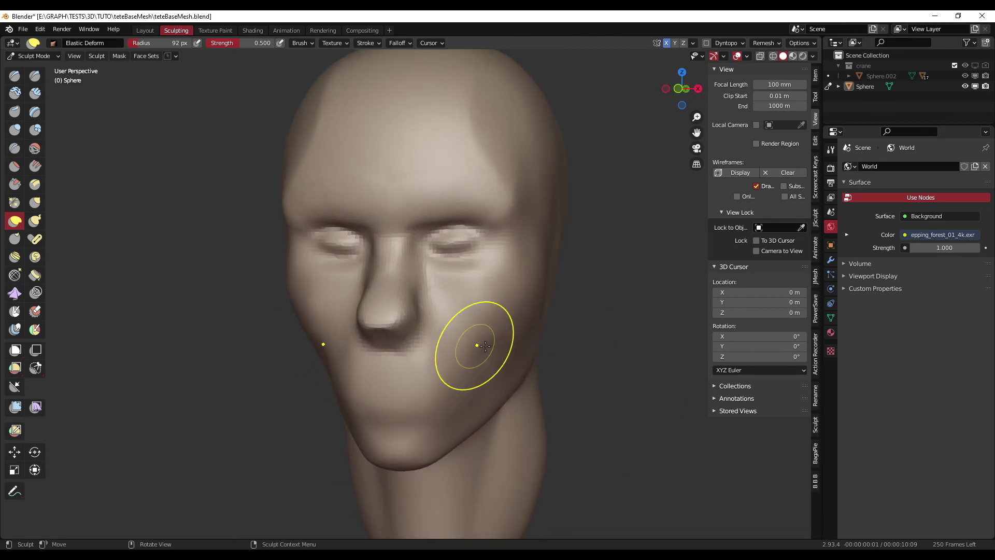
pyautogui.hotkey('ctrl', 's')
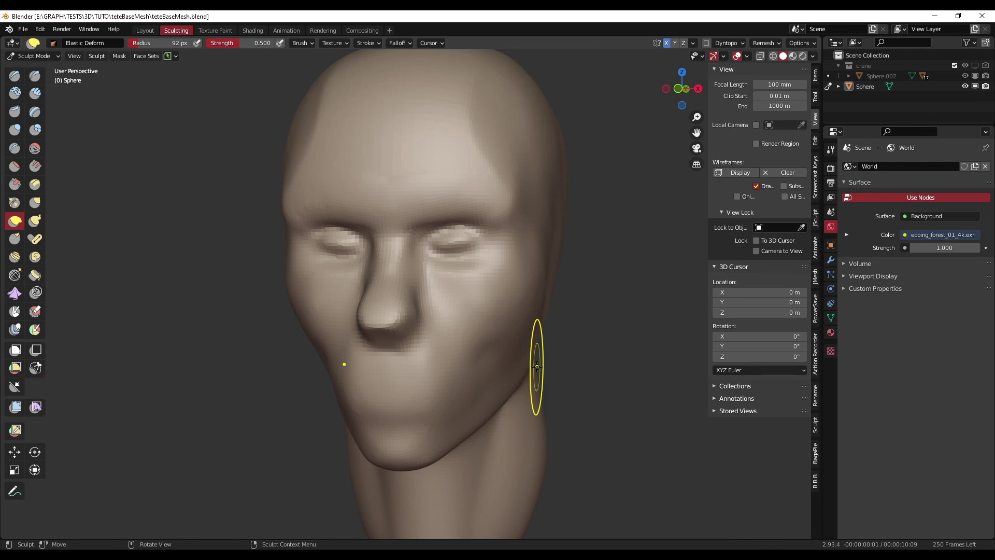